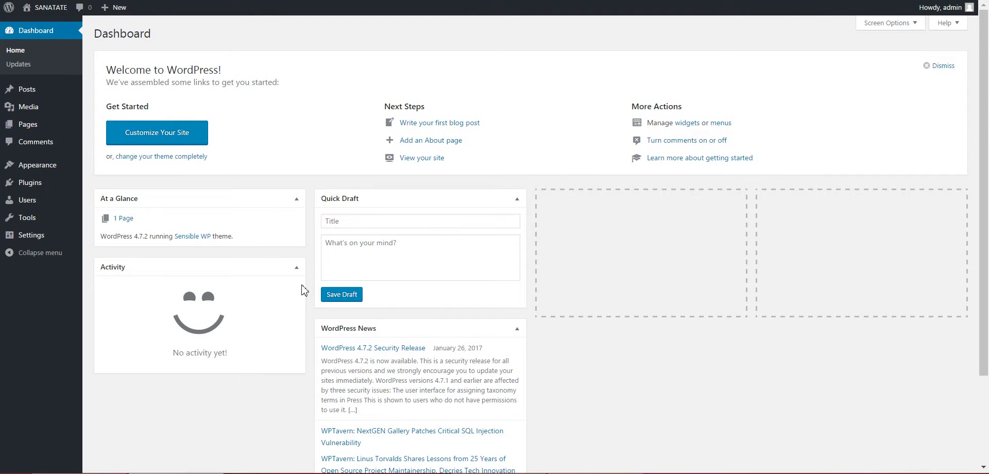
Go to the Plugins > Add New page in the WordPress admin.
mouse_move(39, 193)
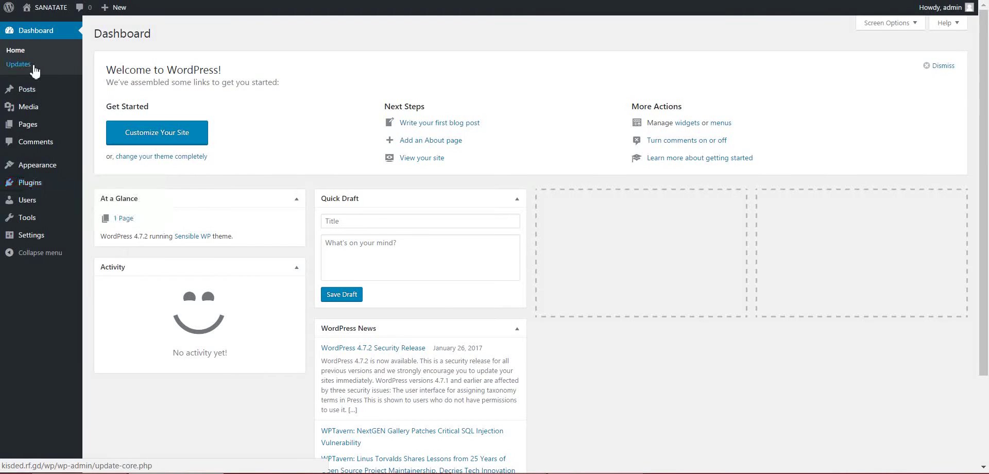
left_click(105, 198)
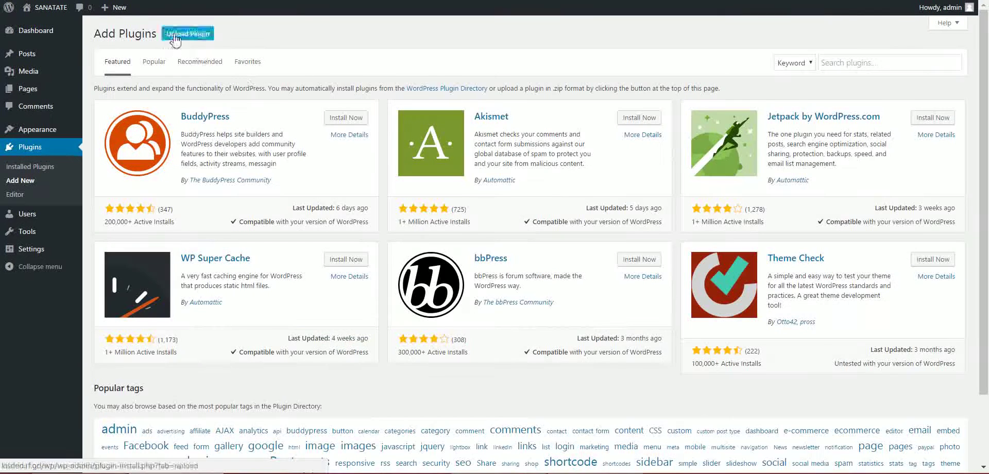
Upload fbomatic-facebook-post-generator.zip, install it, and activate the plugin.
left_click(188, 33)
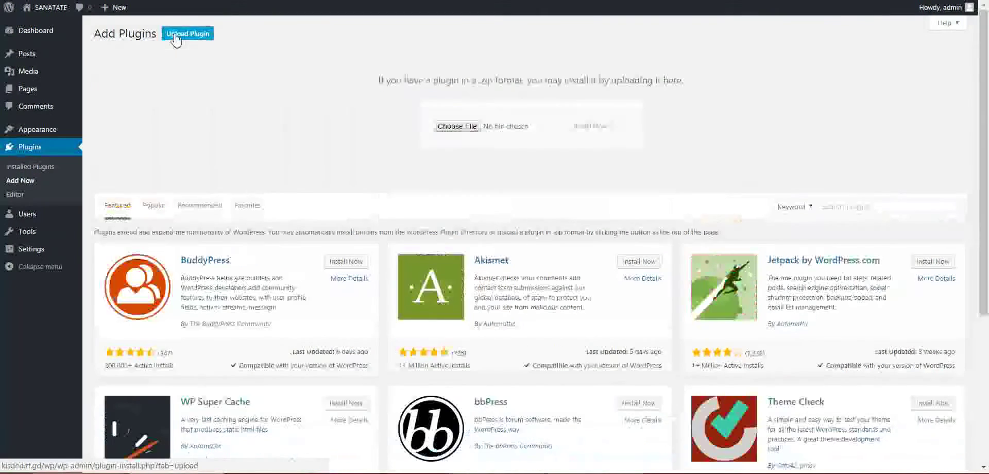
left_click(450, 138)
left_click(186, 32)
double_click(186, 33)
left_click(588, 126)
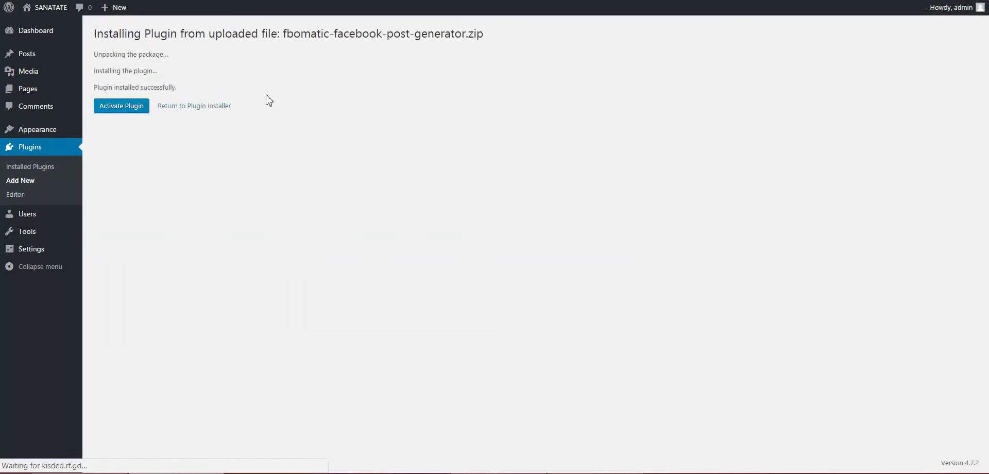
left_click(134, 106)
left_click(134, 106)
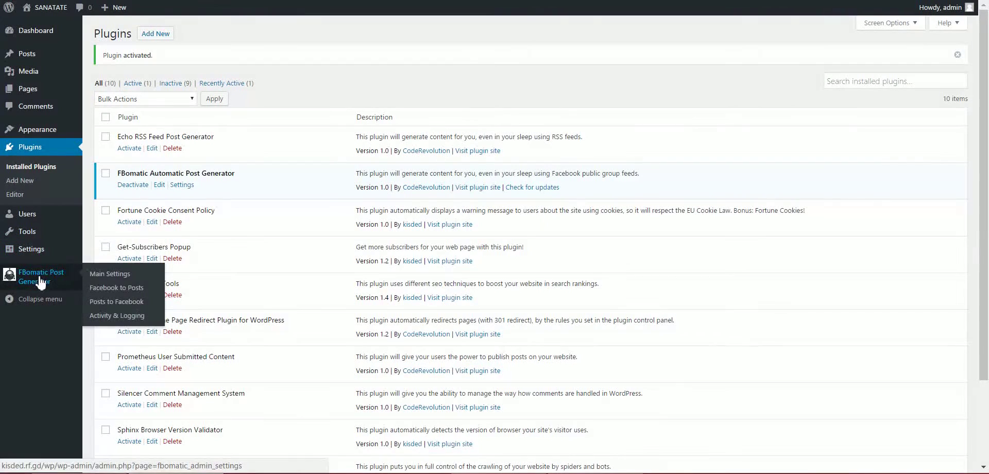
Open FBomatic Post Generator's Main Settings and review the empty Facebook App fields.
left_click(38, 277)
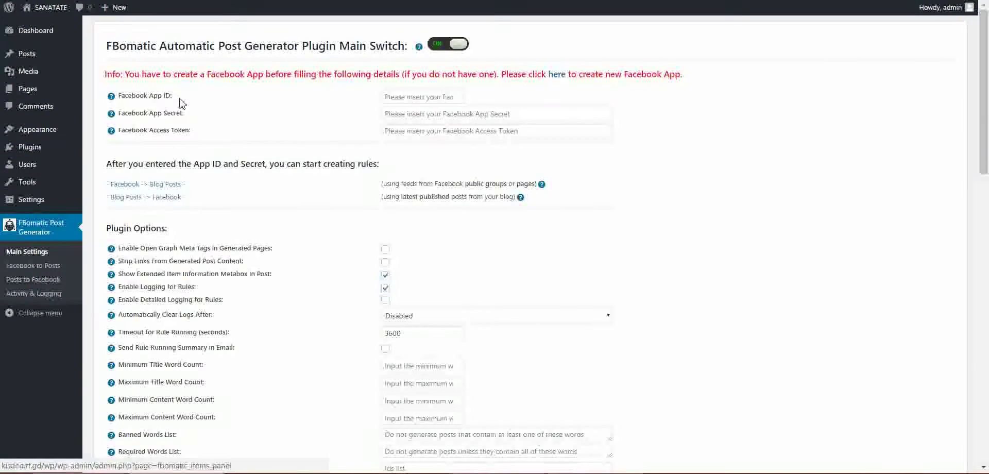
scroll(289, 238, "down", 6)
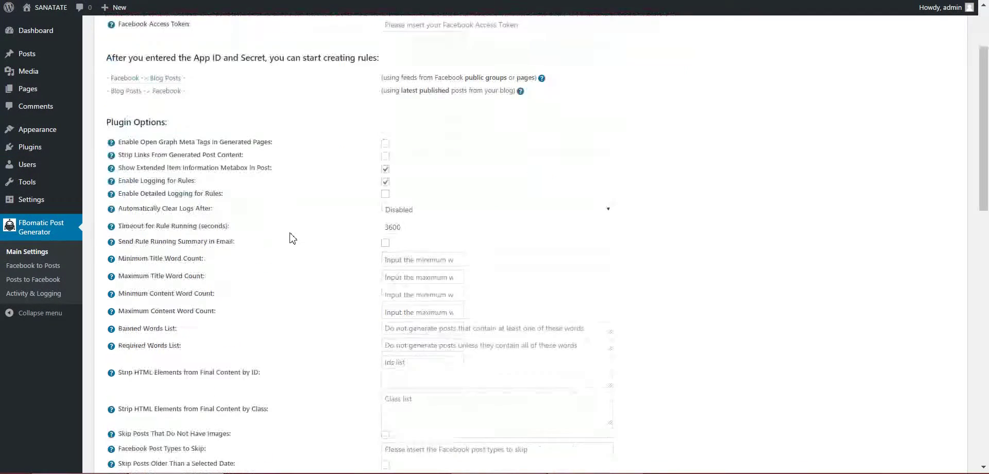
scroll(289, 237, "up", 6)
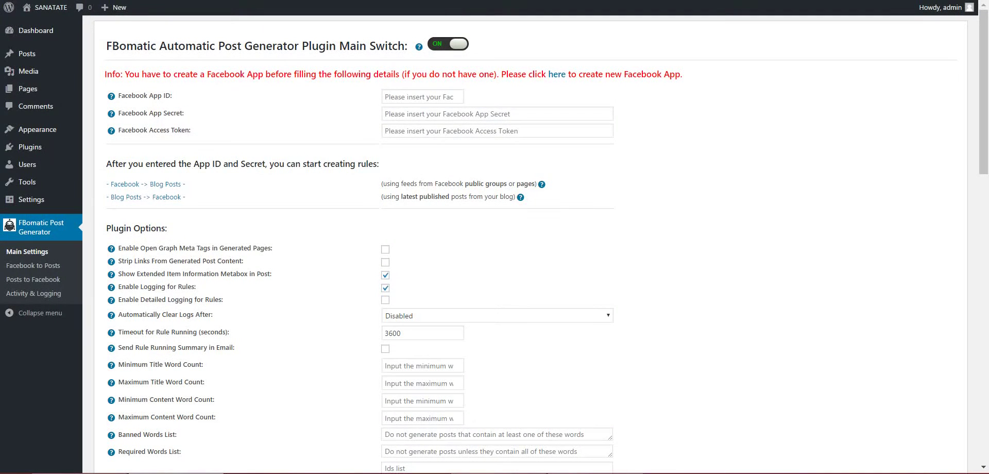
In a new browser tab, search Google for 'facebook developers'.
key("ctrl+t")
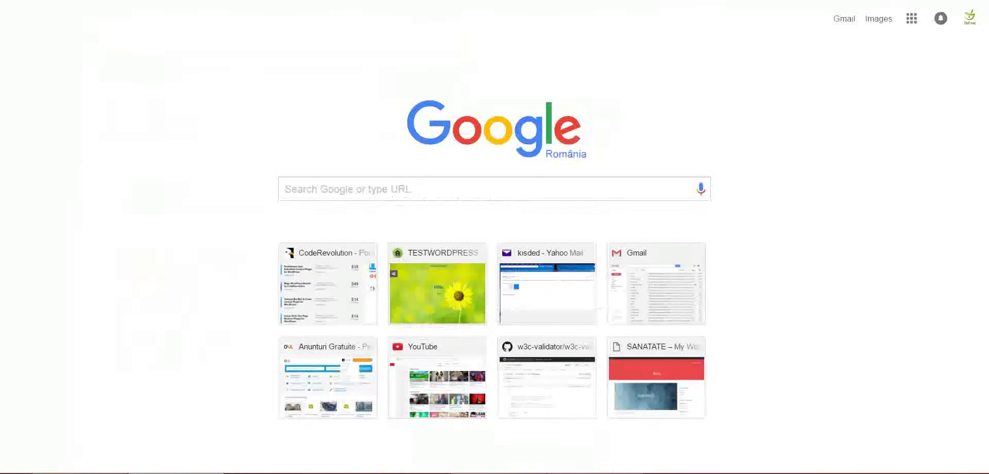
type("facebook ad")
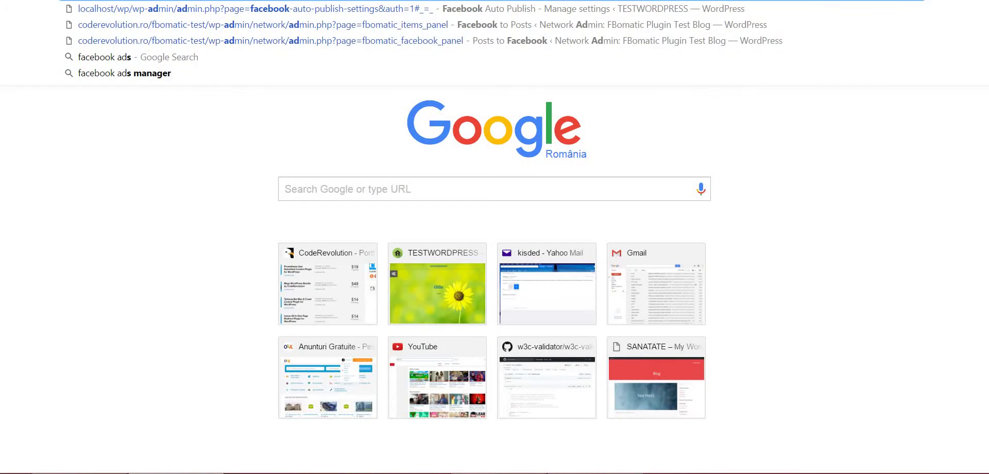
key("BackSpace")
key("BackSpace")
type("developers")
key("Return")
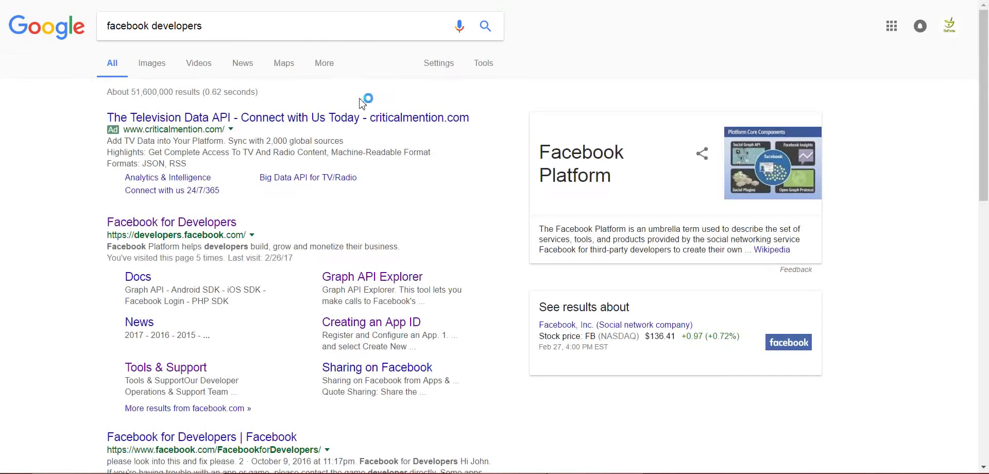
Go to Facebook for Developers and start adding a new app.
left_click(175, 222)
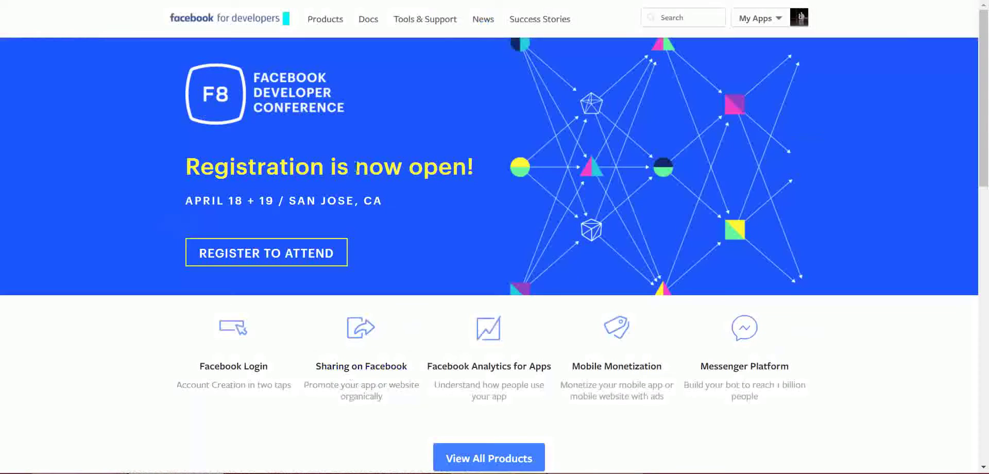
mouse_move(757, 19)
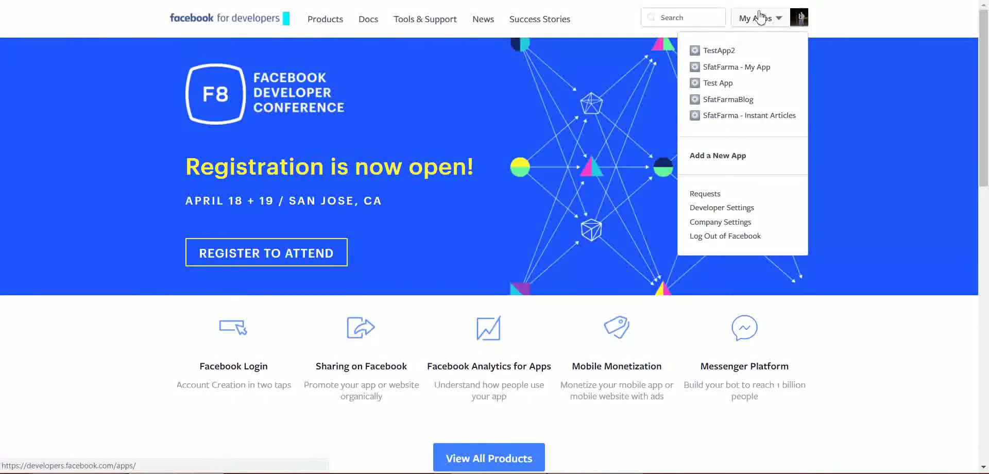
left_click(714, 156)
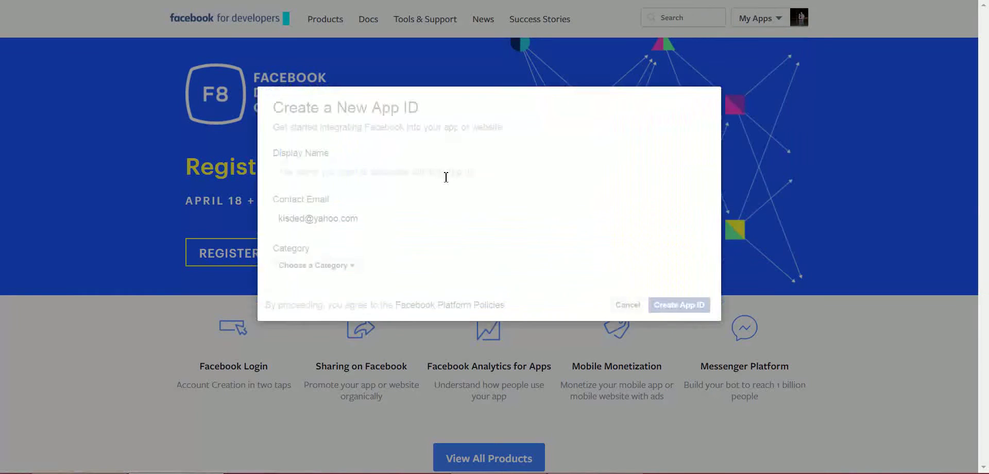
Name the app 'test app', choose category Games and subcategory Board, and create the App ID.
left_click(373, 174)
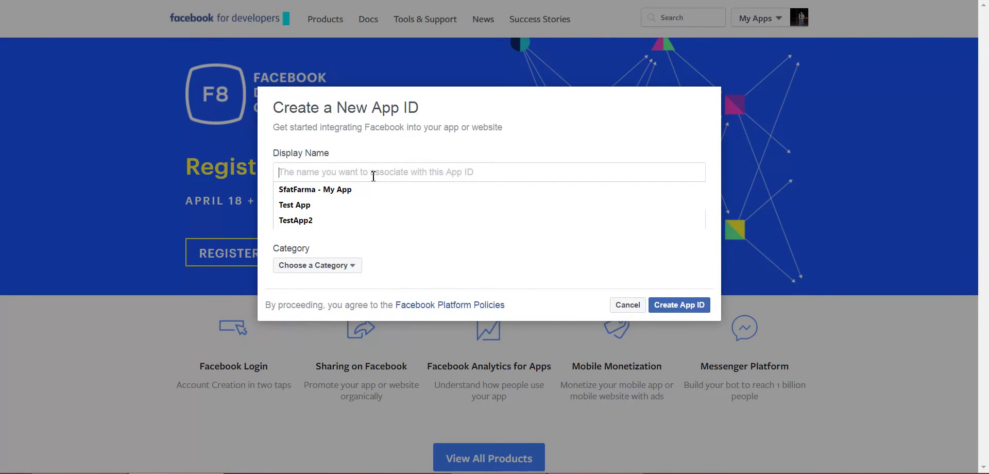
type("test app")
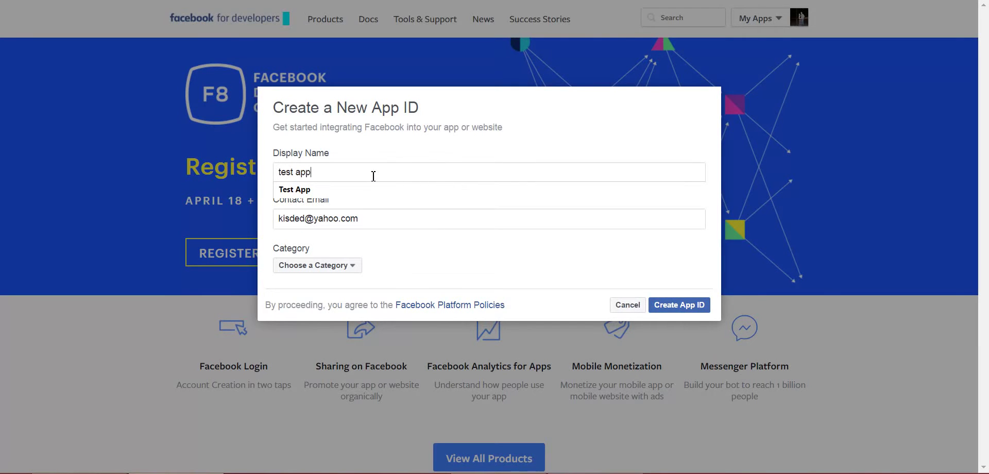
left_click(443, 140)
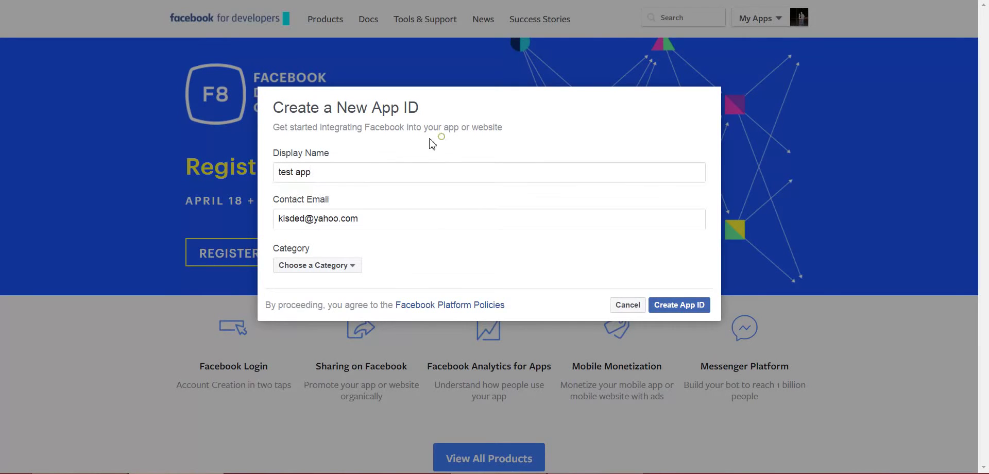
left_click(323, 266)
left_click(316, 241)
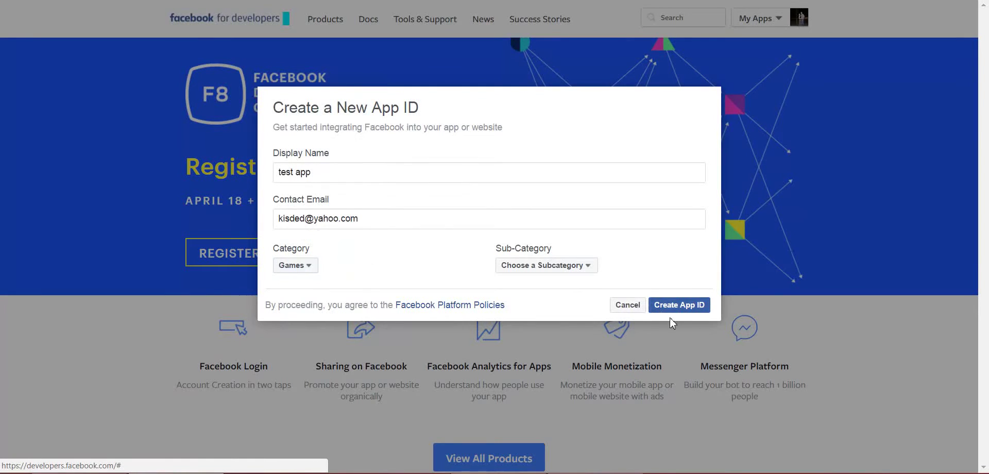
left_click(656, 307)
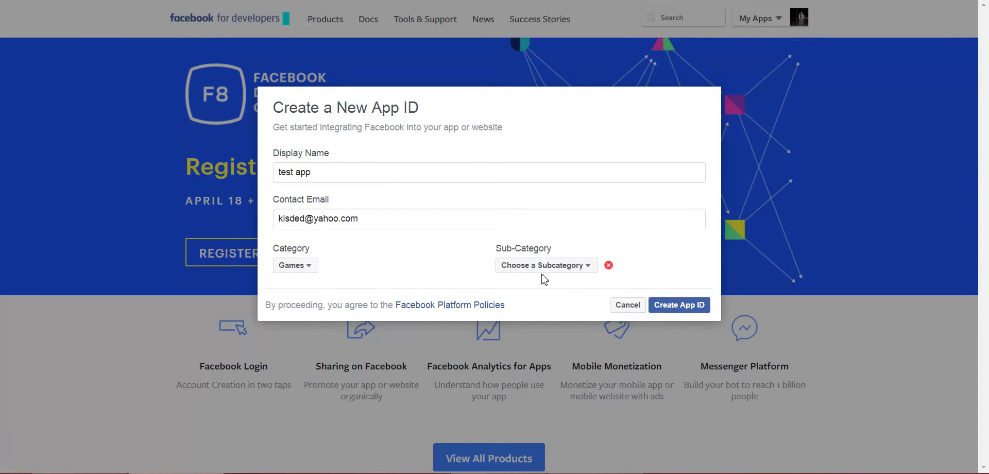
left_click(543, 266)
left_click(521, 222)
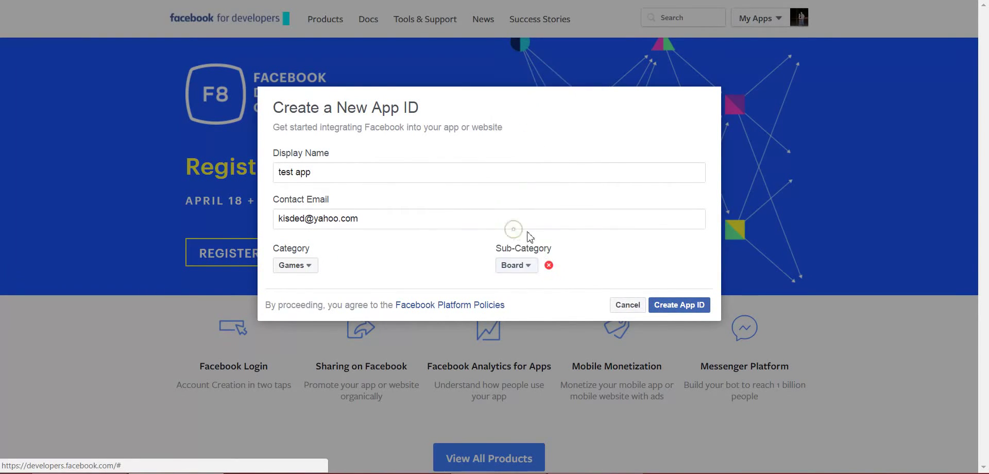
left_click(673, 304)
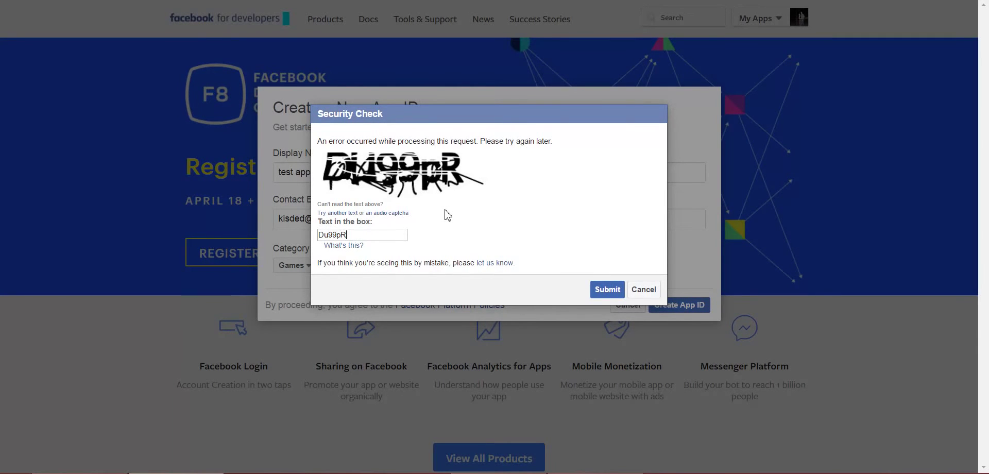
Submit the security check answer so test app is created.
key("Return")
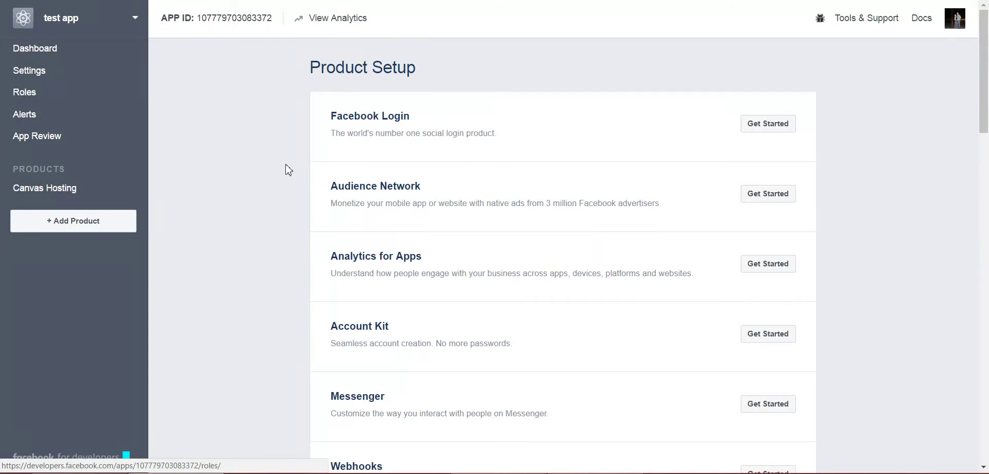
Copy test app's App ID from its dashboard into FBomatic's Facebook App ID field.
scroll(286, 169, "down", 6)
scroll(285, 168, "up", 6)
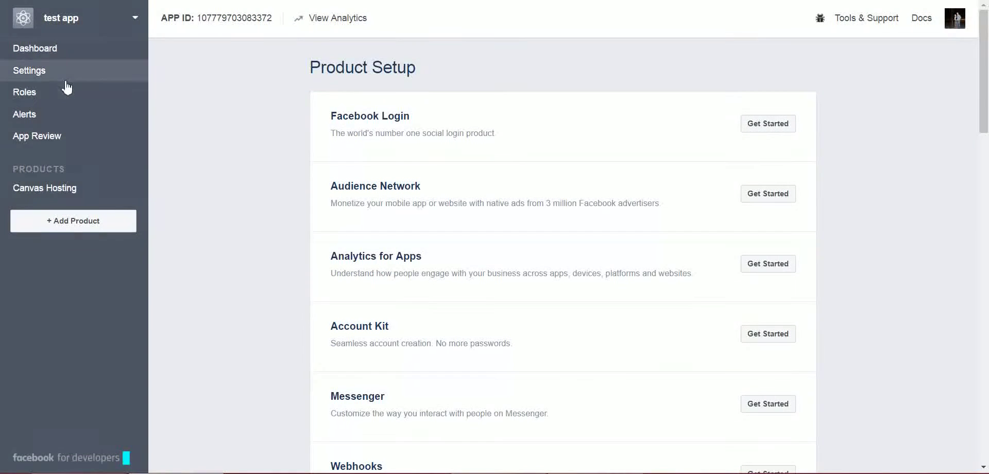
left_click(62, 51)
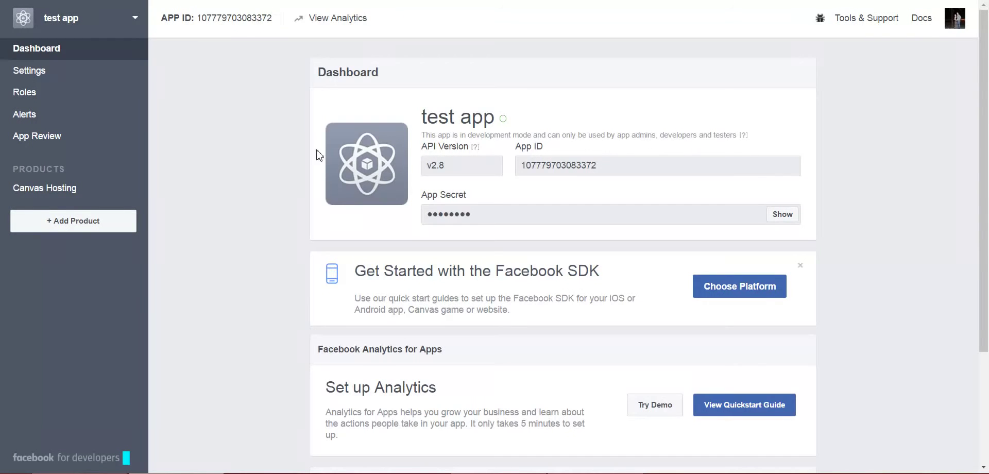
double_click(546, 167)
key("ctrl+c")
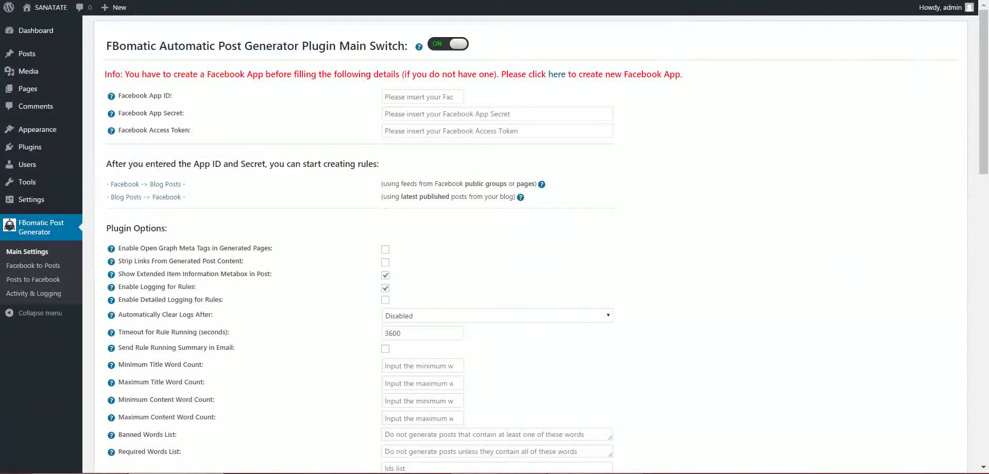
left_click(412, 98)
key("ctrl+v")
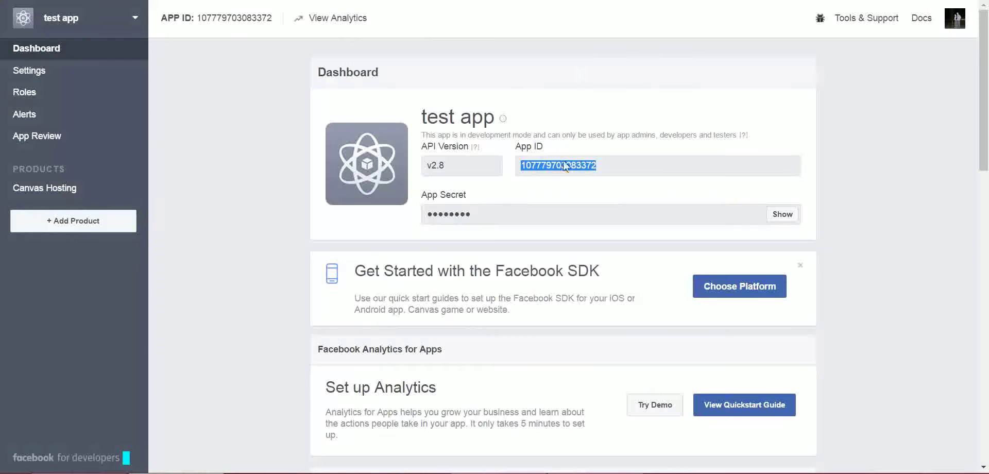
Re-enter the account password to reveal the App Secret, copy it, and return to WordPress.
left_click(782, 215)
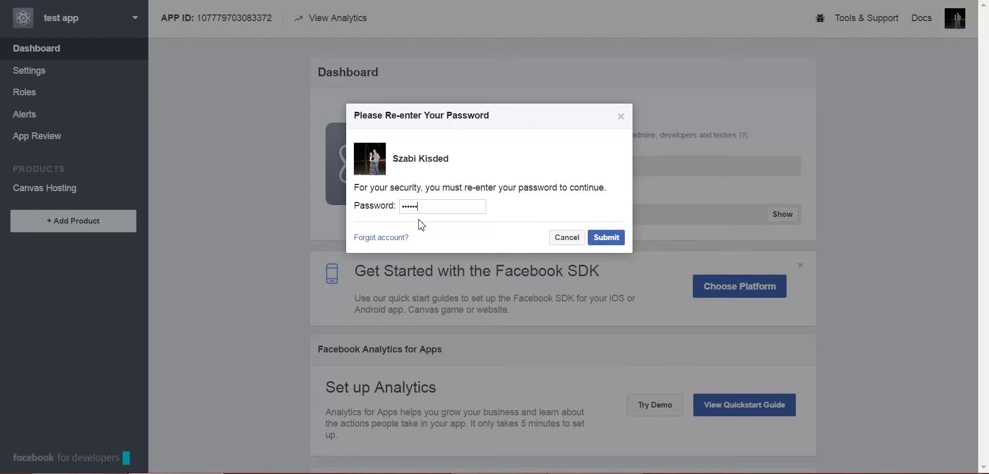
key("Return")
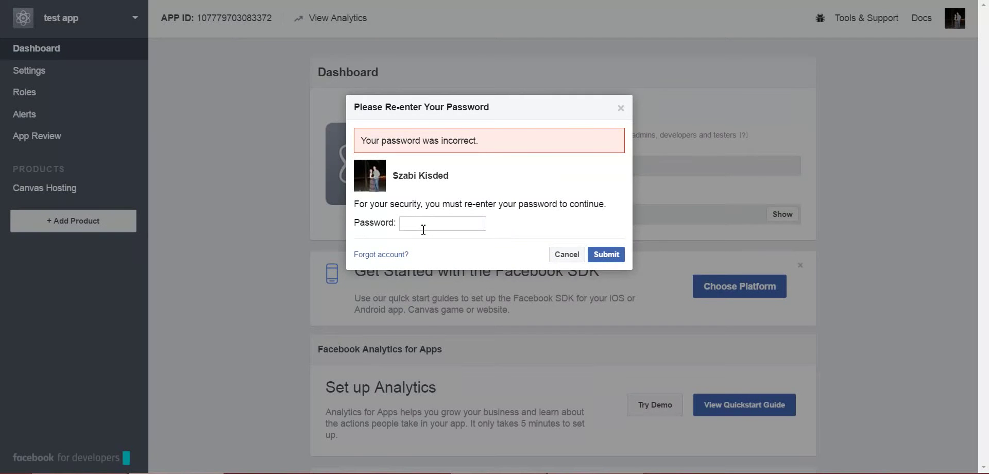
key("Return")
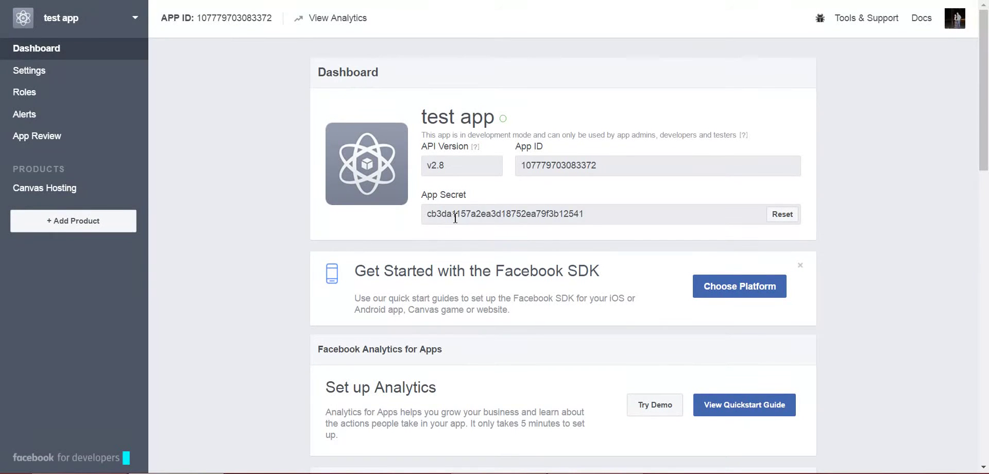
double_click(455, 218)
key("ctrl+c")
key("alt+Tab")
left_click(385, 114)
Paste the copied App Secret into FBomatic's Facebook App Secret field.
key("ctrl+v")
left_click(357, 135)
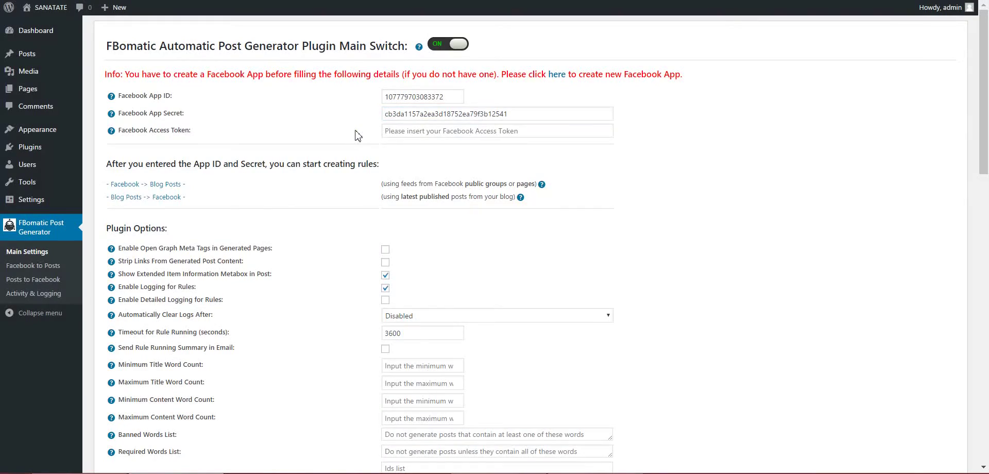
scroll(358, 136, "down", 1)
scroll(358, 136, "down", 9)
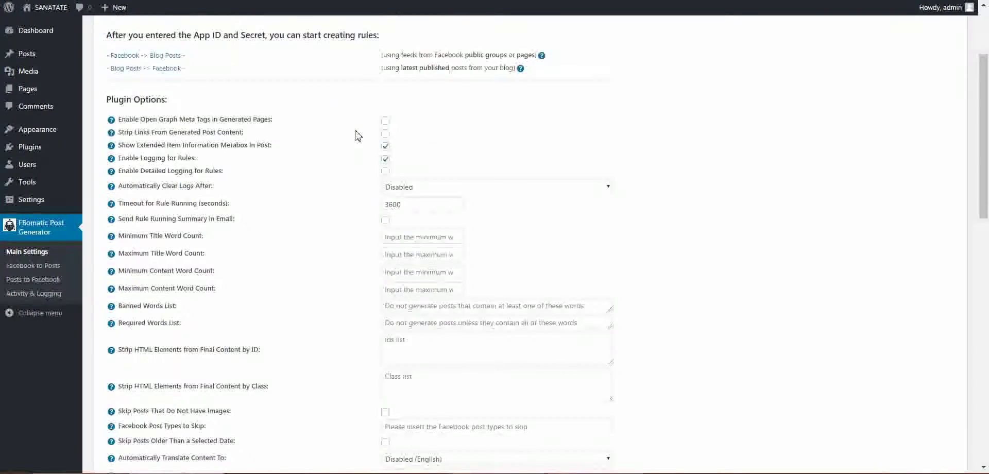
scroll(278, 332, "down", 4)
scroll(277, 415, "up", 15)
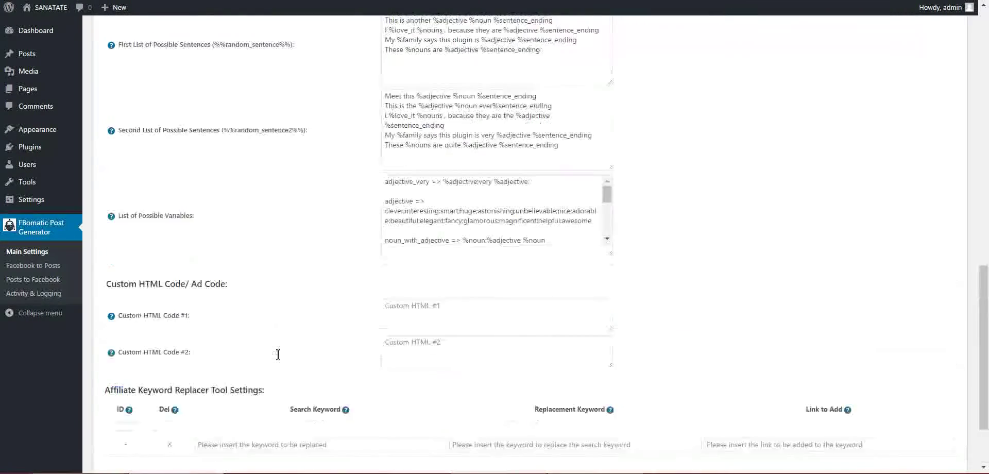
scroll(276, 358, "down", 1)
scroll(278, 359, "down", 14)
Save the main settings and go to the Posts to Facebook page.
left_click(130, 388)
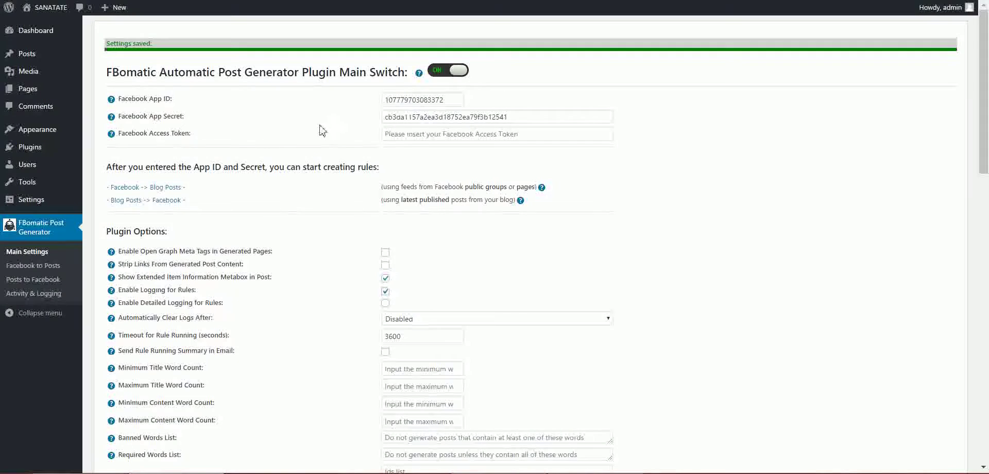
left_click(35, 267)
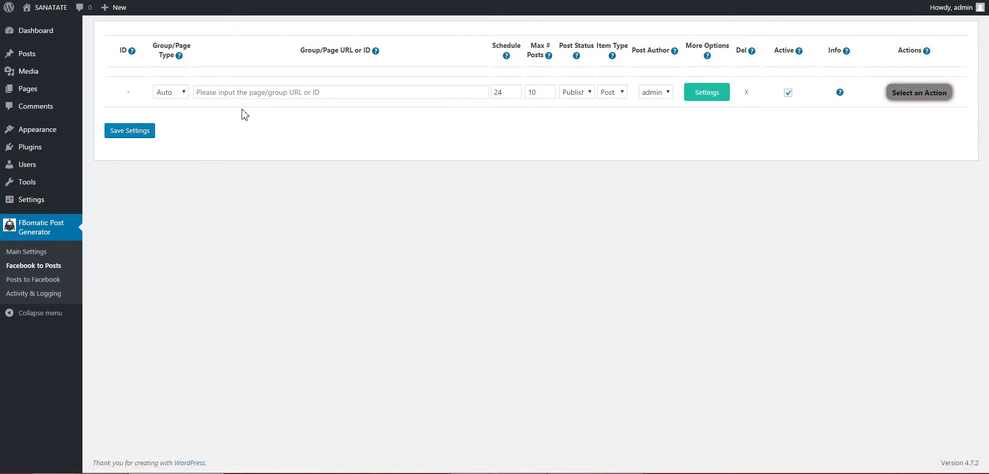
left_click(28, 281)
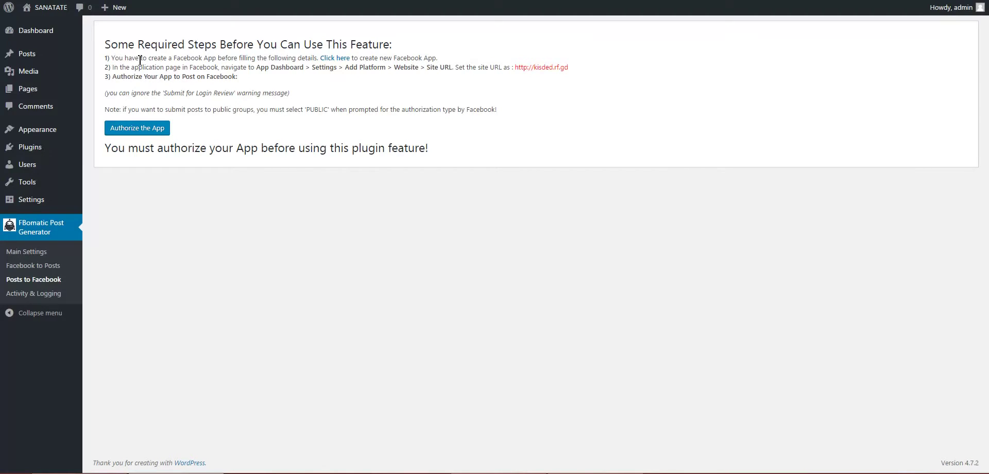
left_click_drag(208, 58, 439, 61)
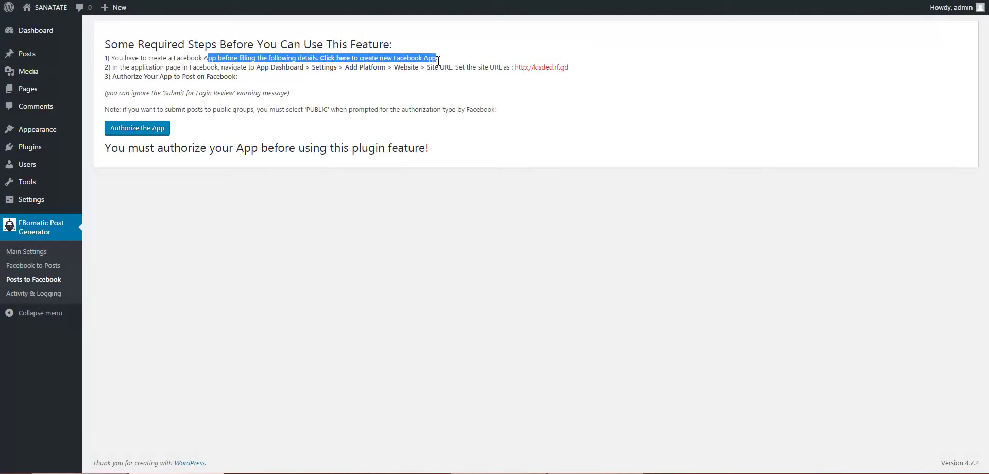
left_click_drag(257, 67, 371, 67)
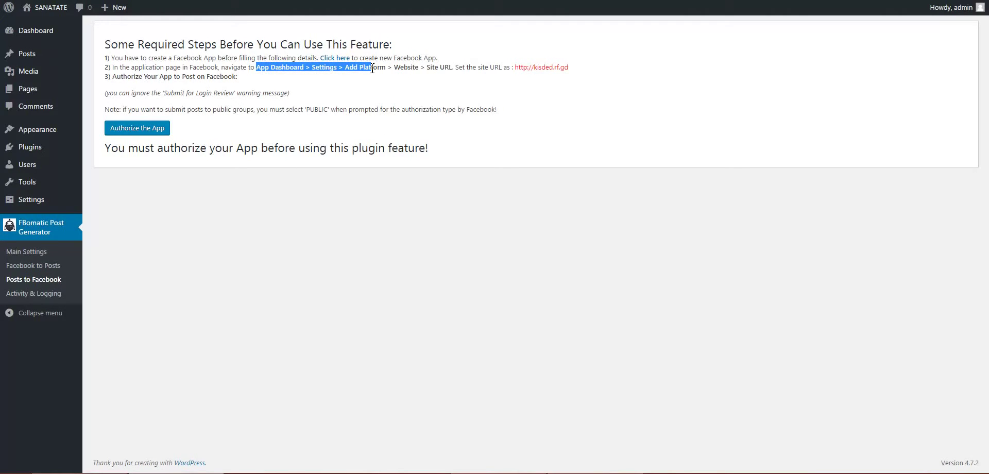
double_click(372, 68)
double_click(402, 67)
double_click(446, 68)
left_click_drag(517, 67, 575, 69)
key("ctrl+Tab")
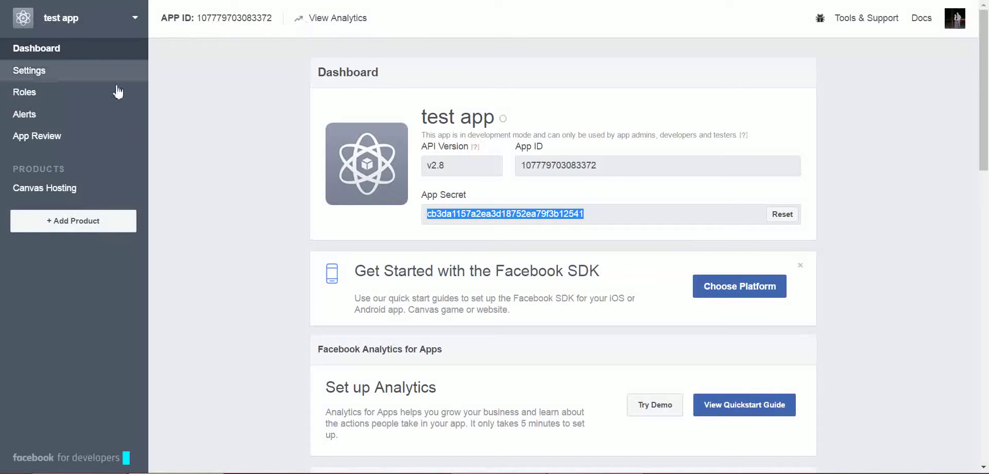
left_click(49, 72)
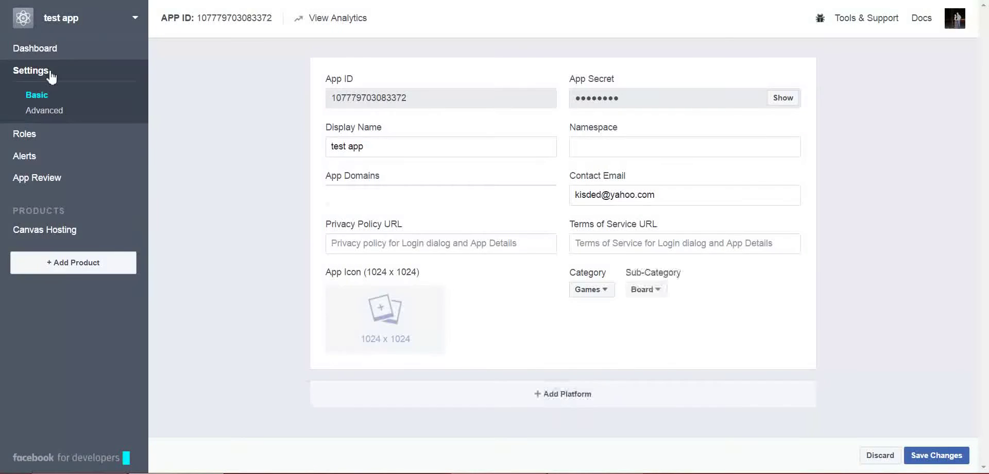
left_click(560, 404)
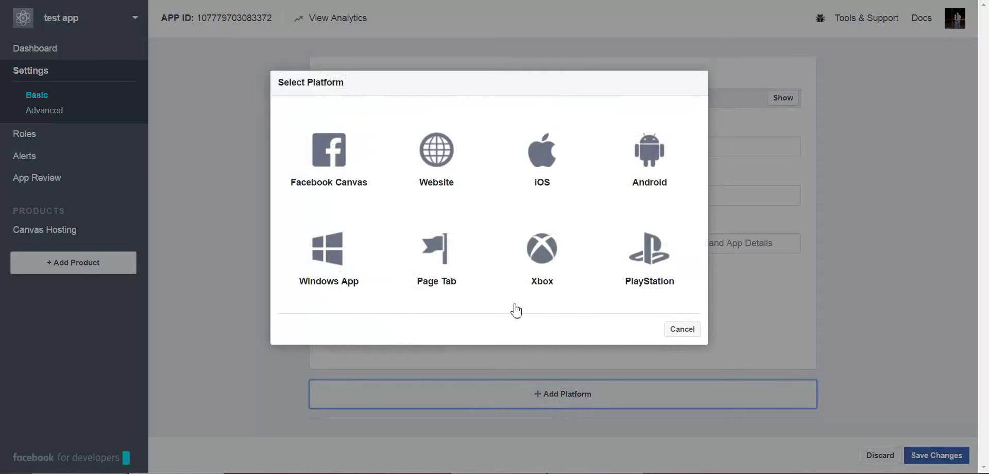
left_click(453, 181)
scroll(479, 309, "down", 2)
left_click(431, 355)
key("ctrl+v")
left_click(915, 456)
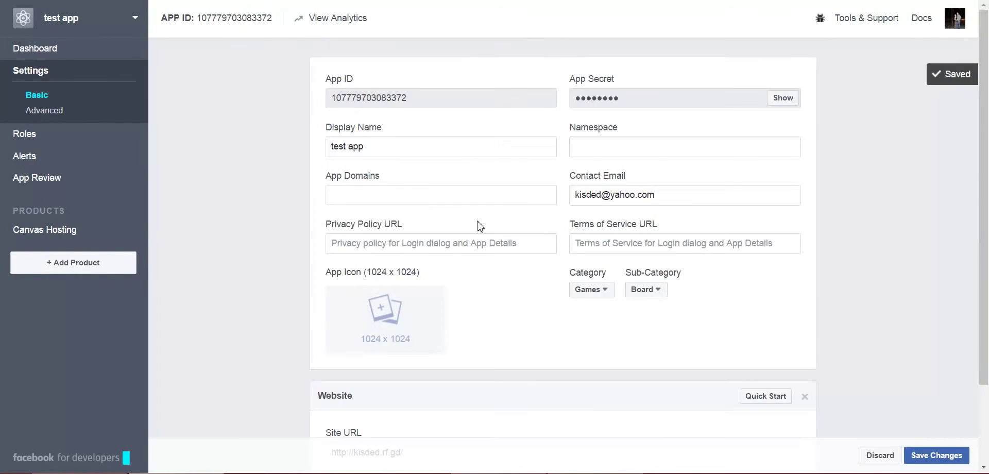
Authorize the test app on Facebook, granting posting and Pages-management permissions.
key("ctrl+Tab")
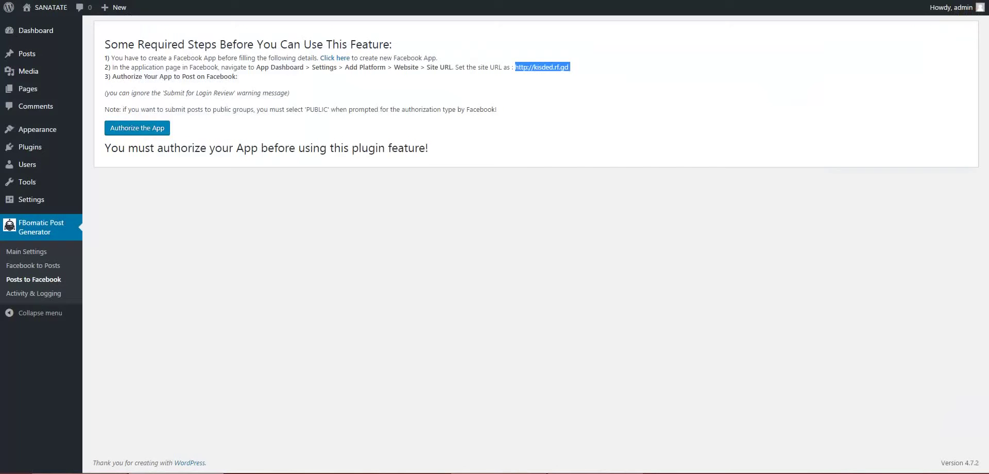
left_click(145, 130)
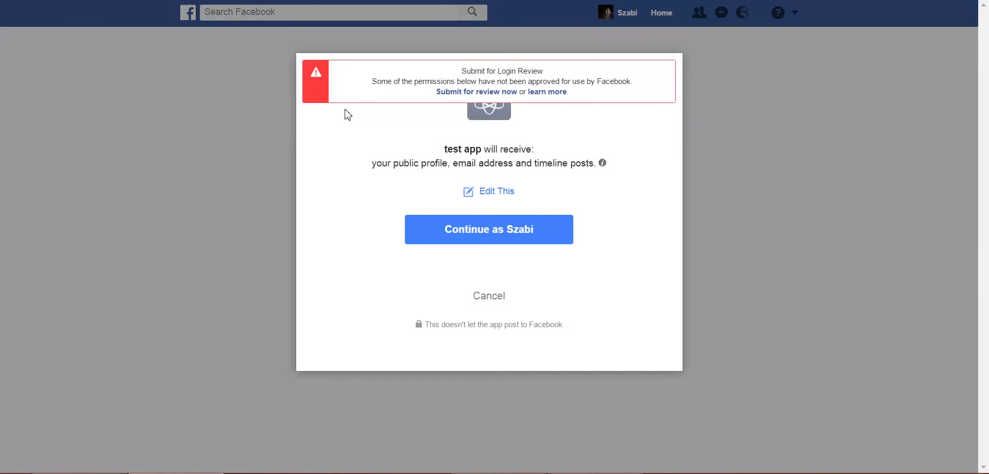
left_click(458, 238)
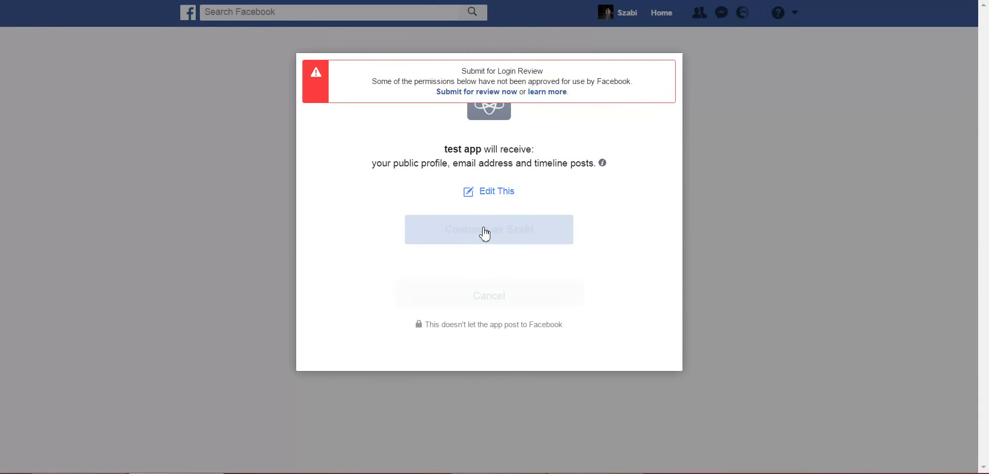
left_click(638, 327)
left_click(637, 330)
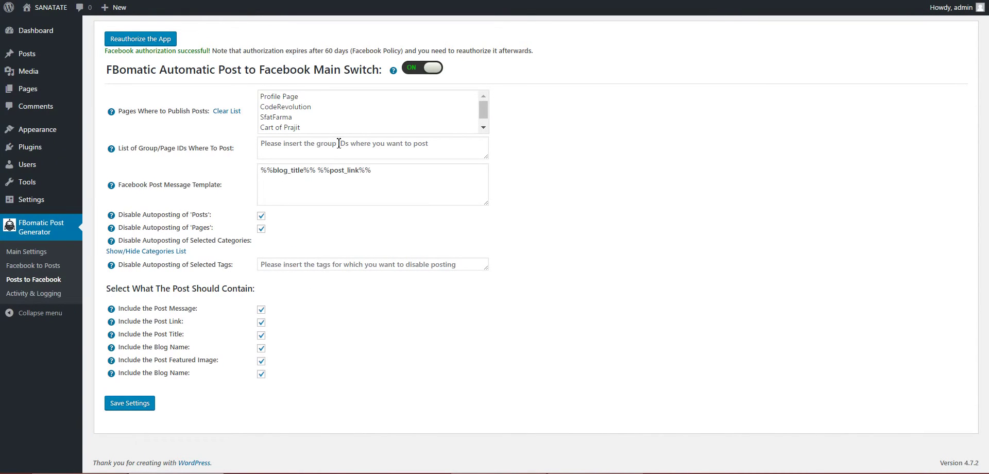
Set Pages Where to Publish Posts to Below List of Page/Group IDs instead of Profile Page.
scroll(273, 120, "down", 1)
scroll(270, 129, "up", 1)
left_click(272, 98)
left_click_drag(272, 112, 268, 131)
scroll(275, 100, "up", 1)
scroll(276, 131, "down", 1)
left_click(276, 128)
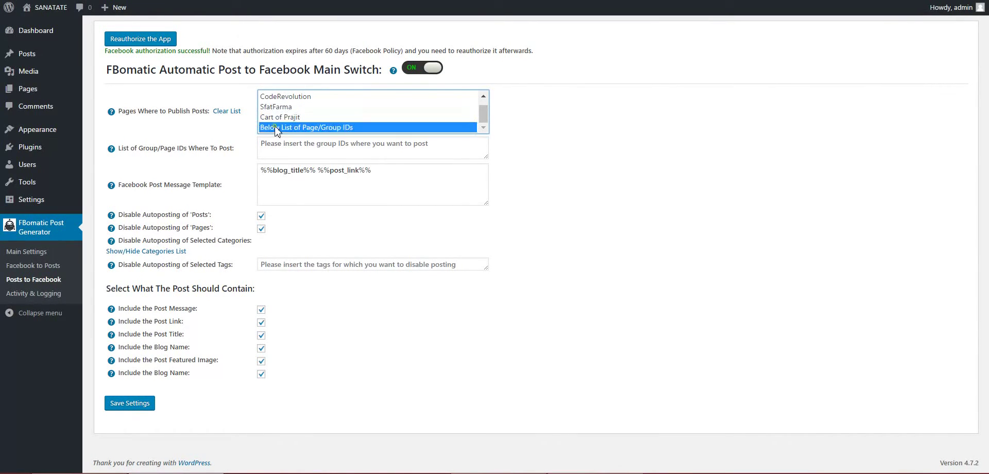
Select the Page/Group IDs box and inspect the %%post_link%% and blog_title template placeholders.
left_click(340, 144)
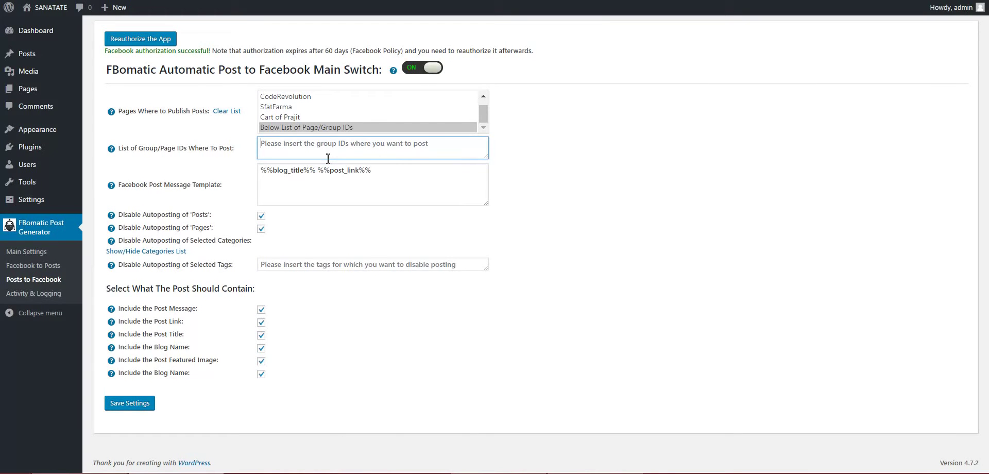
left_click_drag(318, 175, 375, 174)
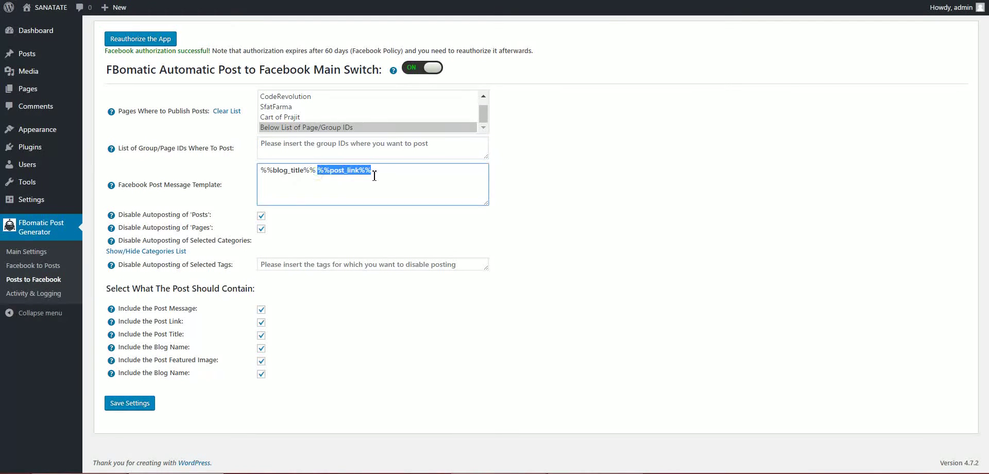
double_click(295, 172)
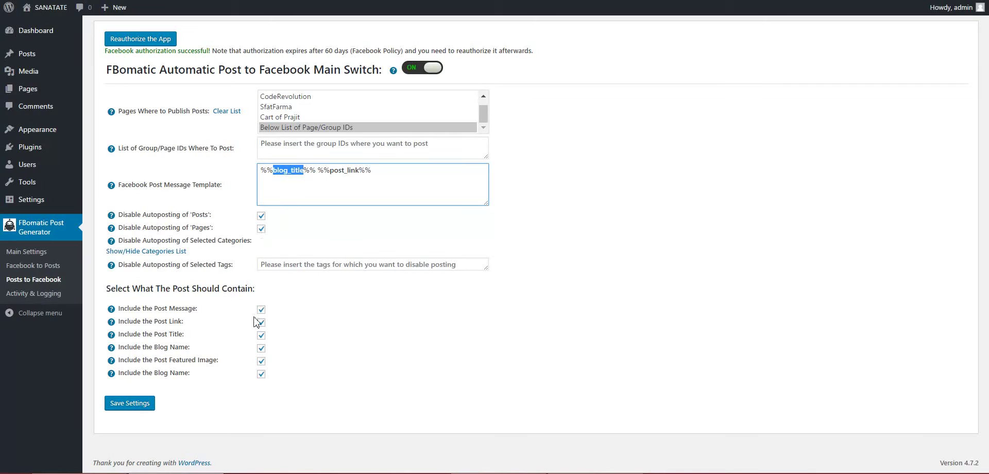
Re-enable autoposting of posts and pages, and show then hide the blog categories list.
left_click(261, 216)
left_click(262, 230)
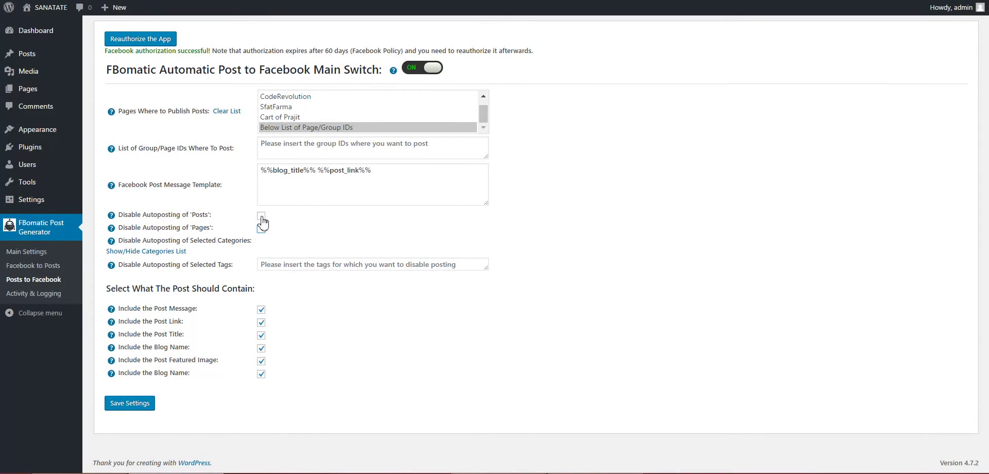
left_click(183, 251)
scroll(183, 253, "down", 5)
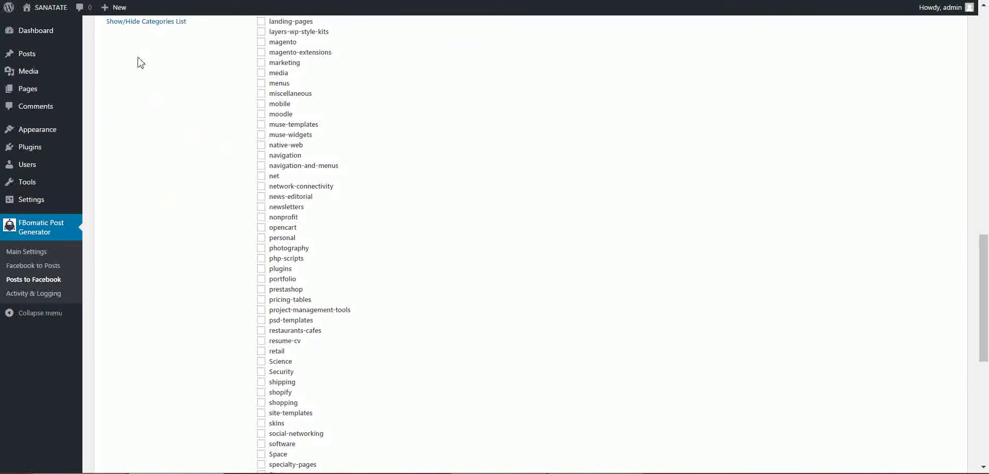
scroll(141, 86, "up", 2)
left_click(138, 88)
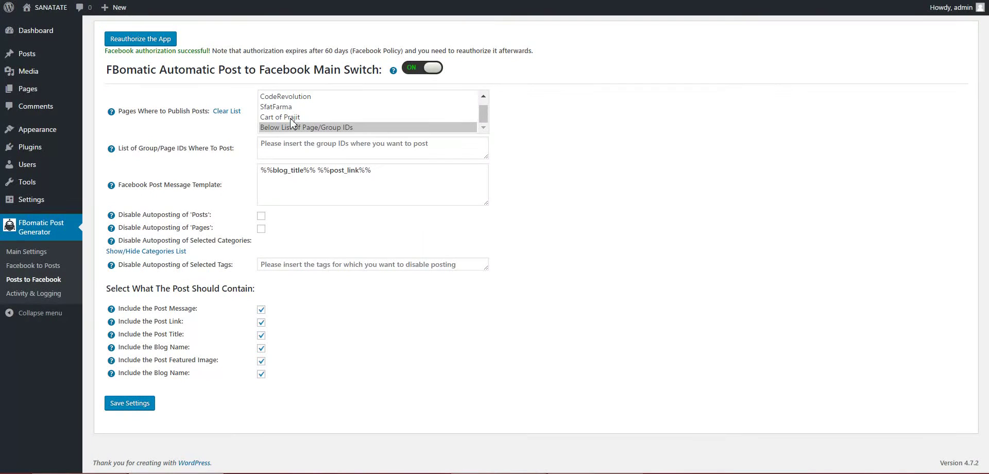
Choose Cart of Prajit as the publishing page and save the Posts to Facebook settings.
scroll(287, 106, "up", 1)
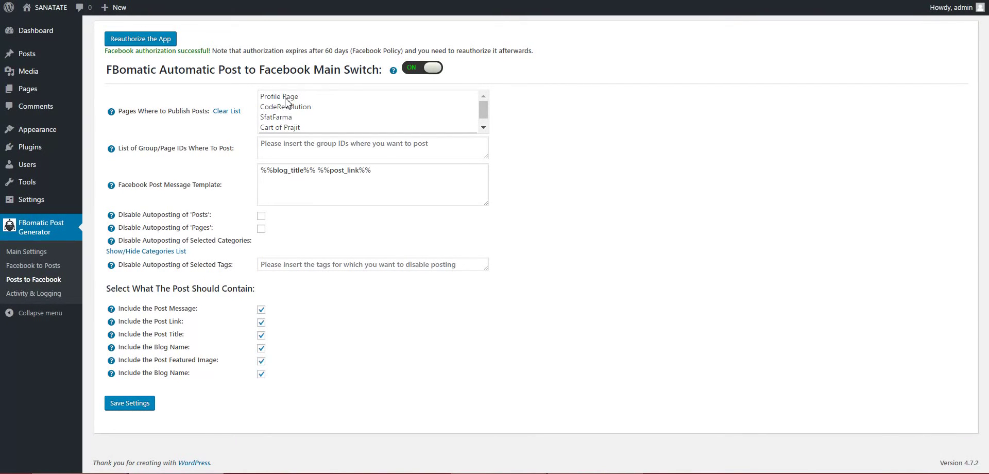
left_click(278, 127)
scroll(275, 129, "down", 1)
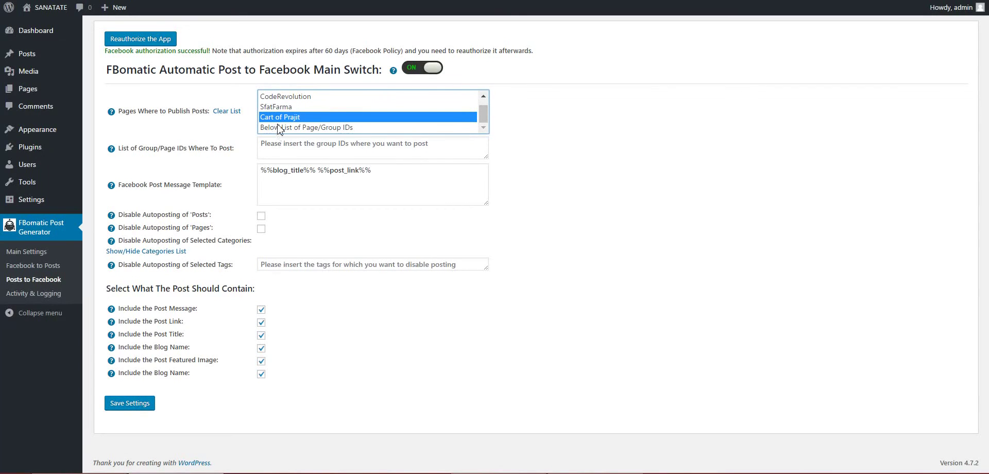
left_click(129, 404)
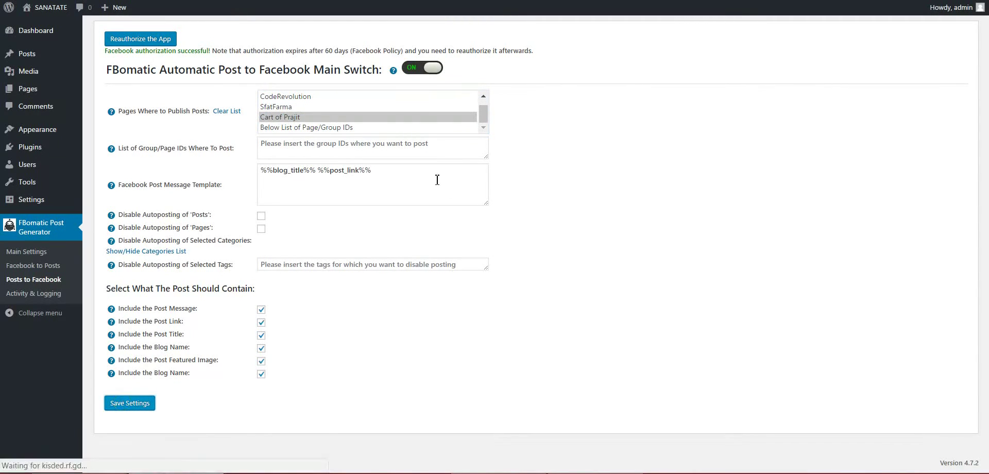
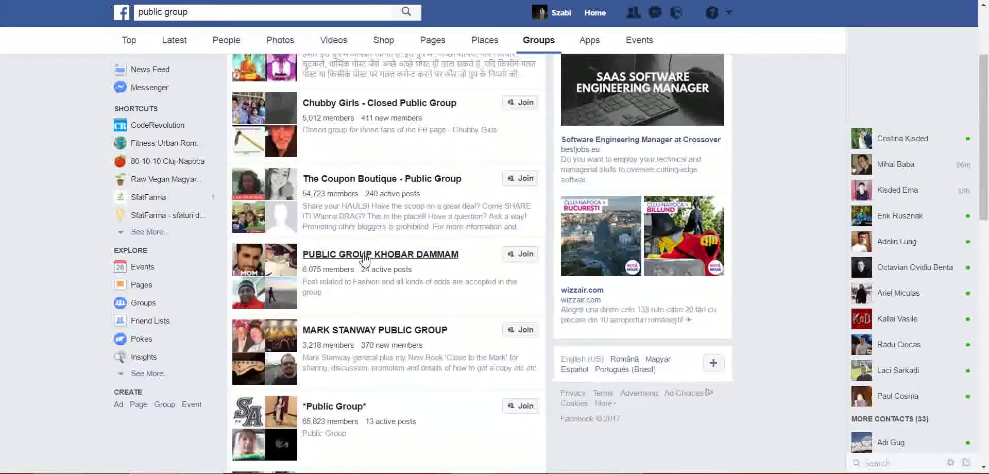
Open the PUBLIC GROUP KHOBAR DAMMAM group and scroll through its for-sale listings.
left_click(366, 258)
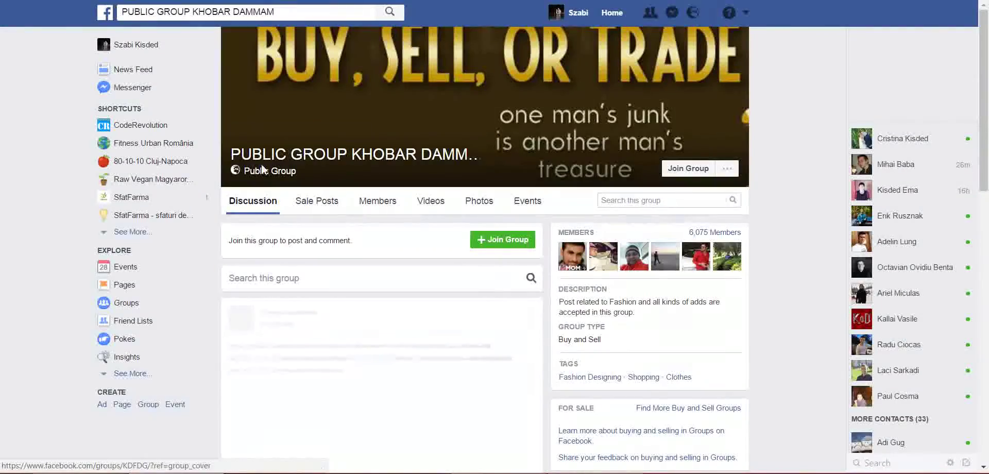
scroll(303, 128, "down", 2)
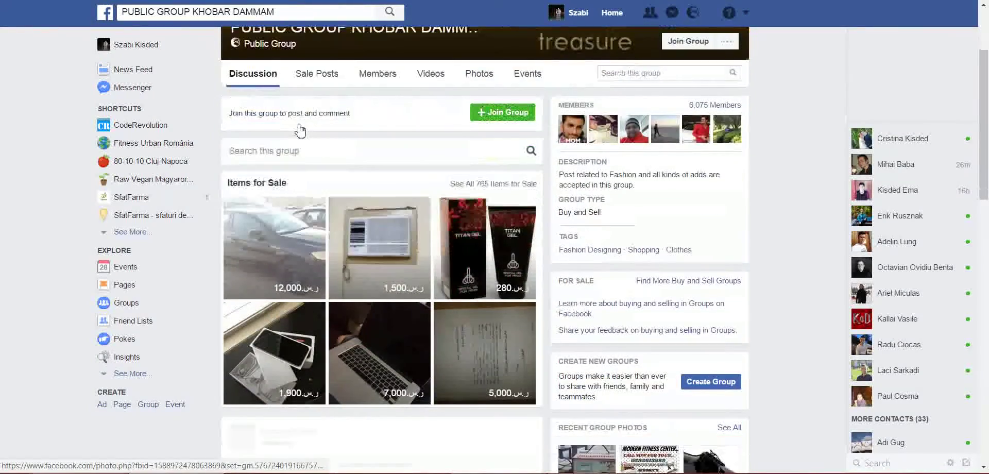
scroll(299, 131, "down", 6)
scroll(281, 62, "up", 8)
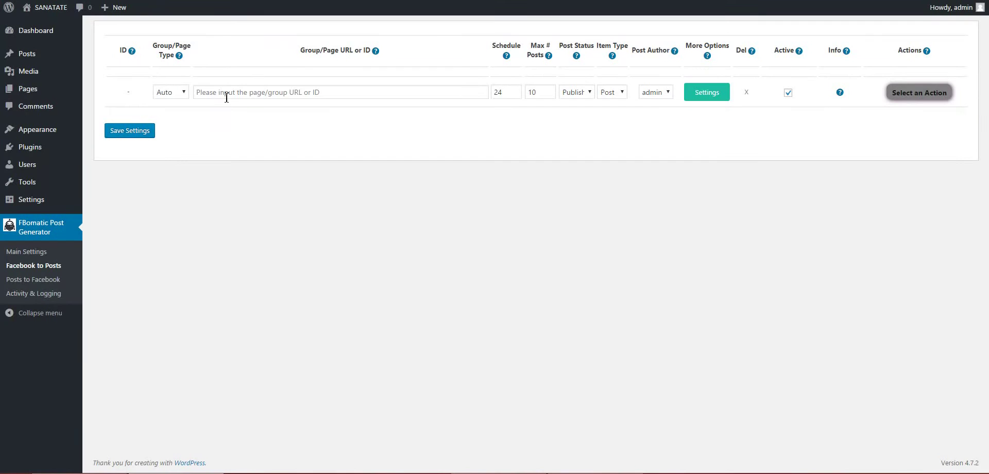
Paste the KDFDG group URL into a new rule and set its type to Group.
left_click(226, 92)
type("https://www.facebook.com/groups/KDFDG/")
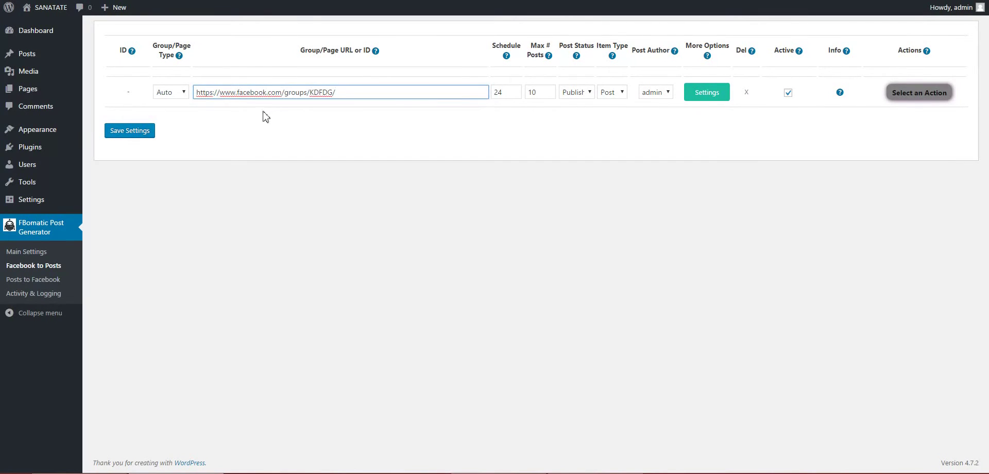
left_click(175, 92)
left_click(170, 114)
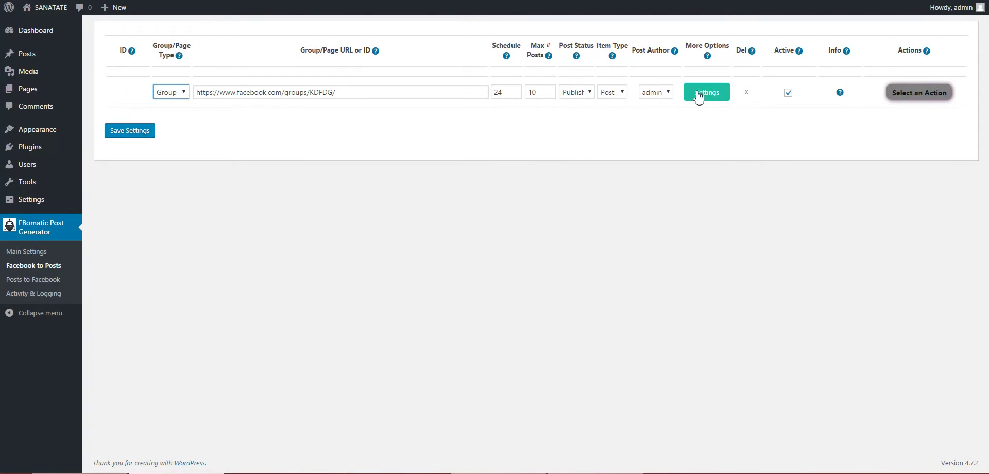
In the rule's advanced settings, set Import Comments to All.
left_click(698, 95)
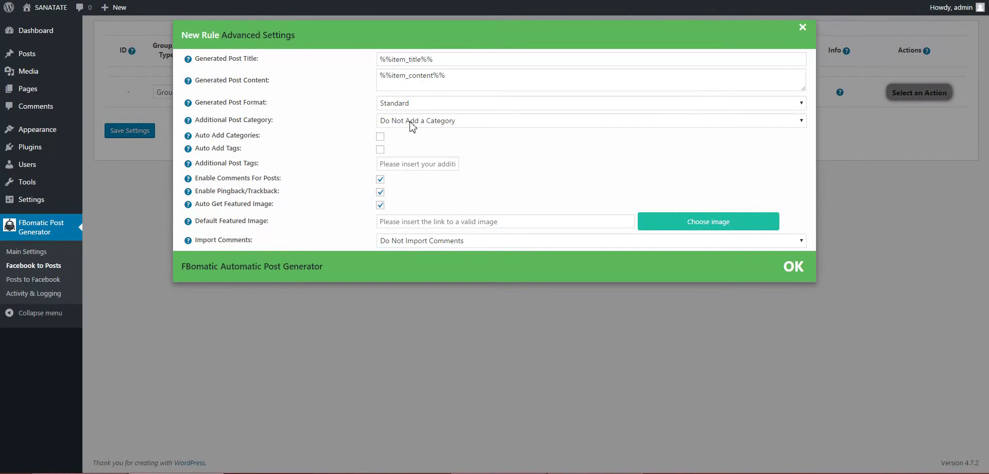
left_click(399, 242)
scroll(397, 370, "down", 10)
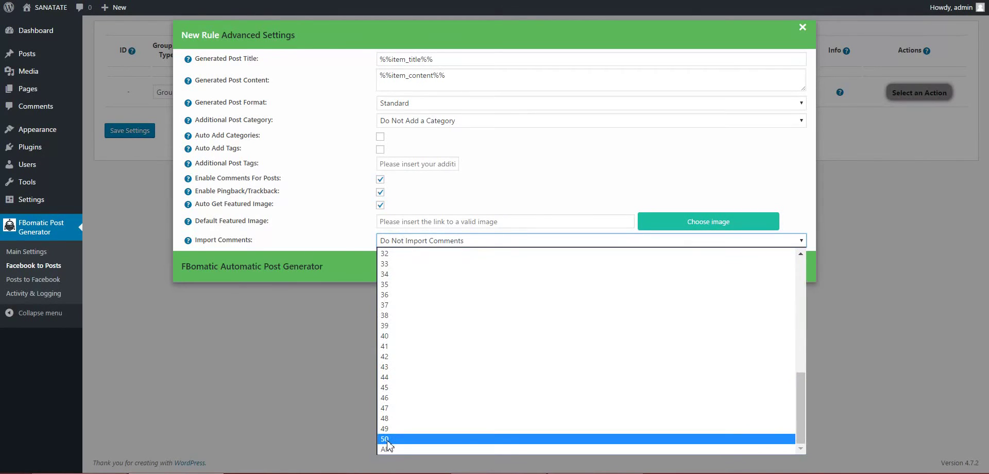
left_click(386, 449)
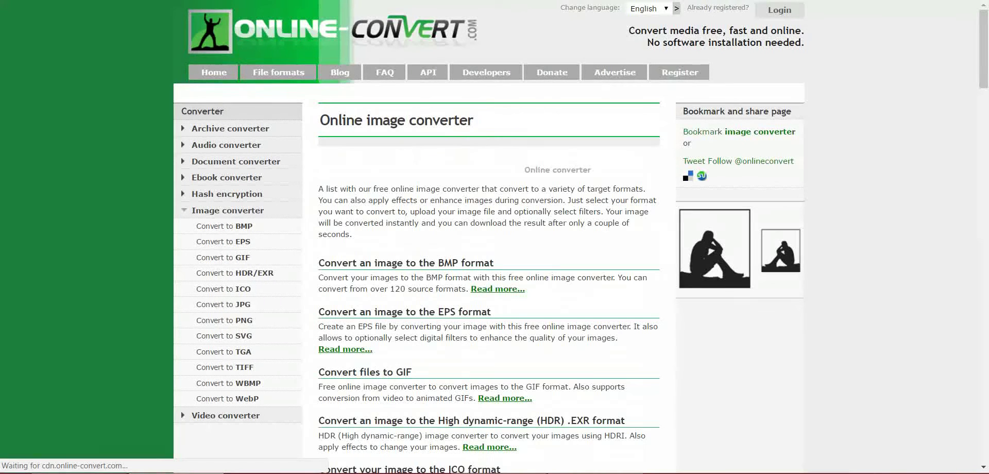
Search Google for 'images' and switch to the Images results.
key("ctrl+l")
type("images")
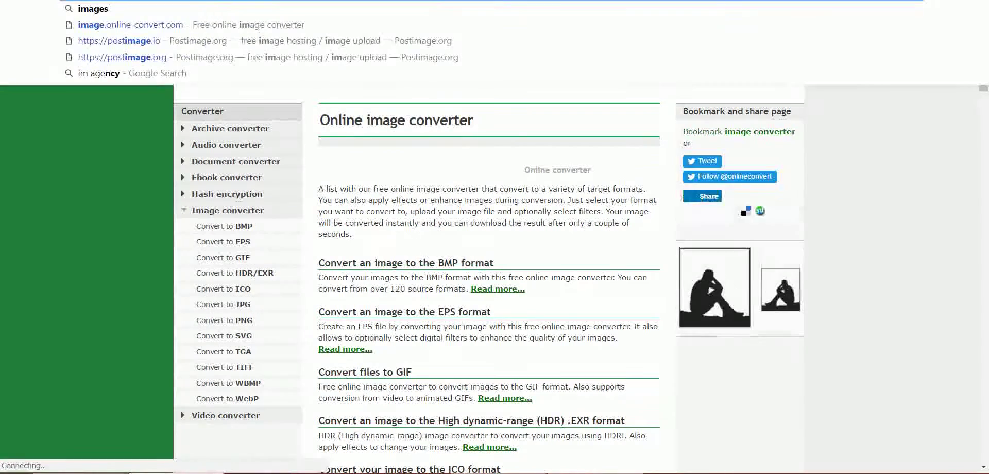
key("Return")
left_click(153, 75)
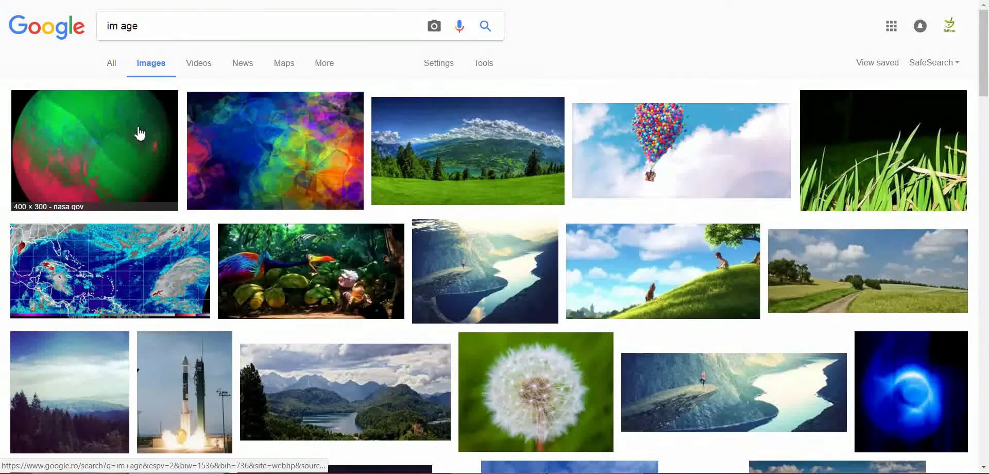
Open the green NASA planet image full-size in a new tab, then return to the plugin settings.
left_click(140, 133)
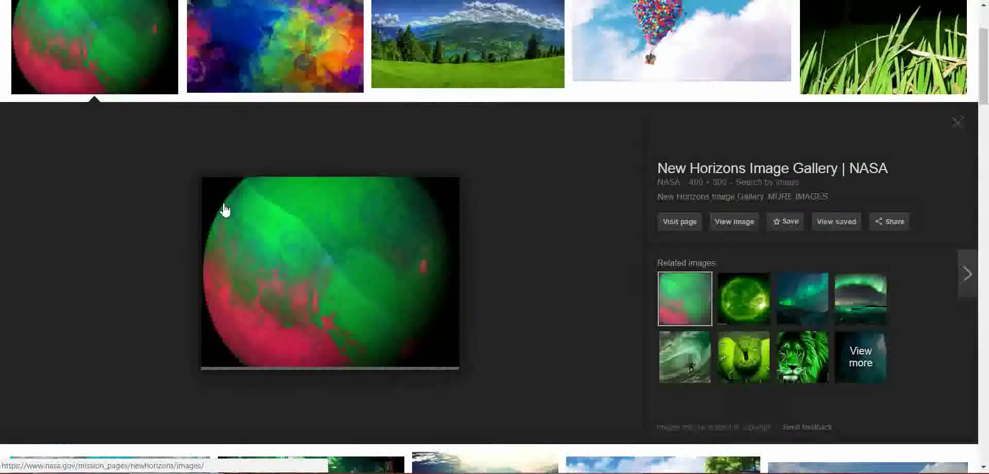
right_click(296, 219)
left_click(326, 316)
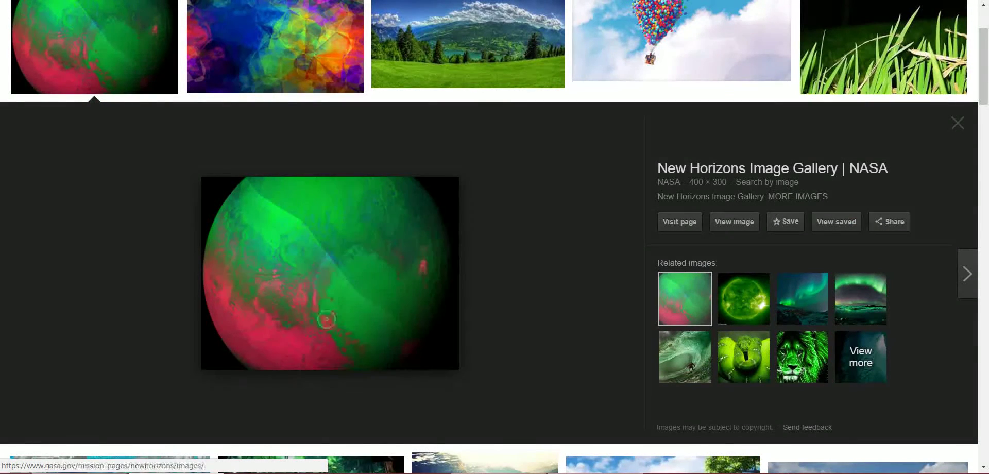
key("ctrl+Tab")
key("ctrl+shift+Tab")
key("ctrl+Tab")
key("ctrl+Tab")
key("ctrl+Tab")
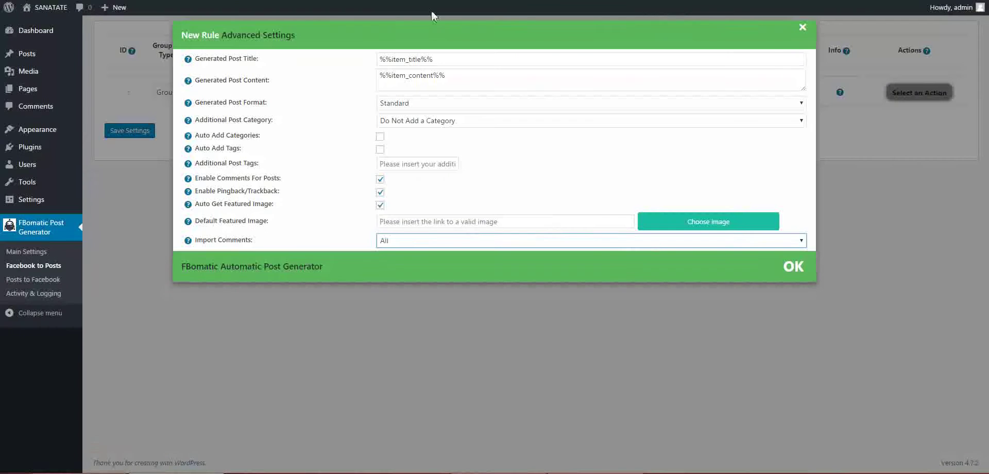
Set the NASA image URL as the rule's default featured image and confirm the advanced settings.
left_click(396, 226)
key("ctrl+v")
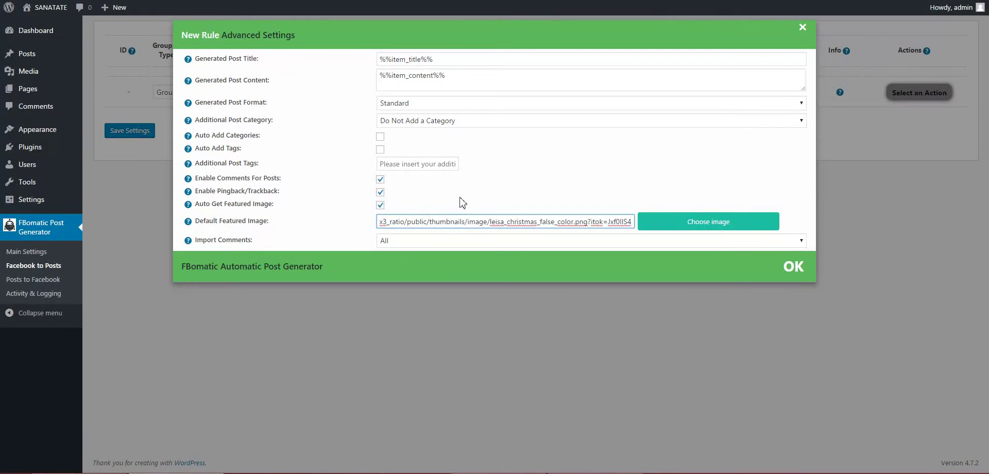
left_click(462, 196)
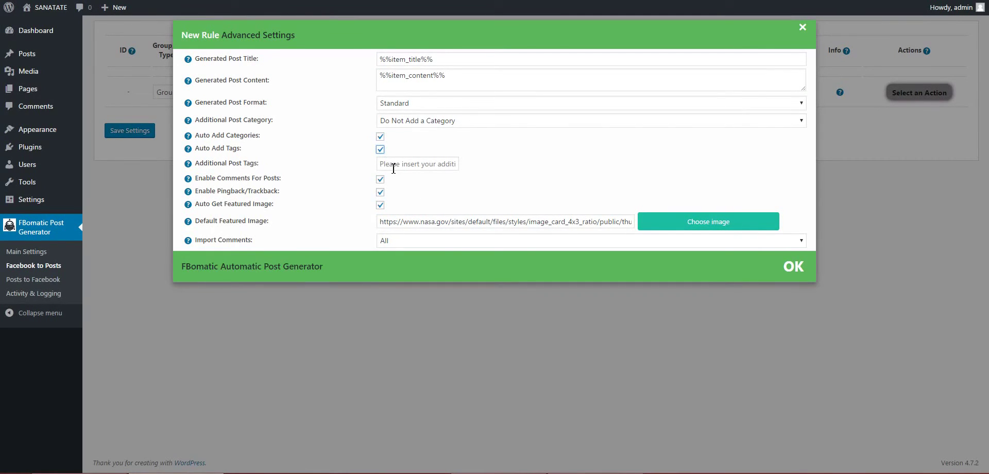
left_click(792, 266)
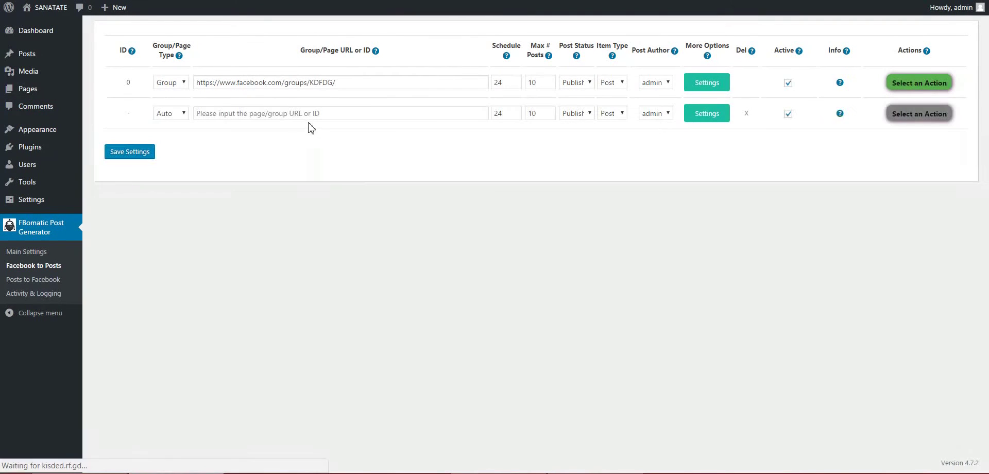
Save the Facebook group import rule and run it immediately.
left_click(902, 84)
left_click(904, 105)
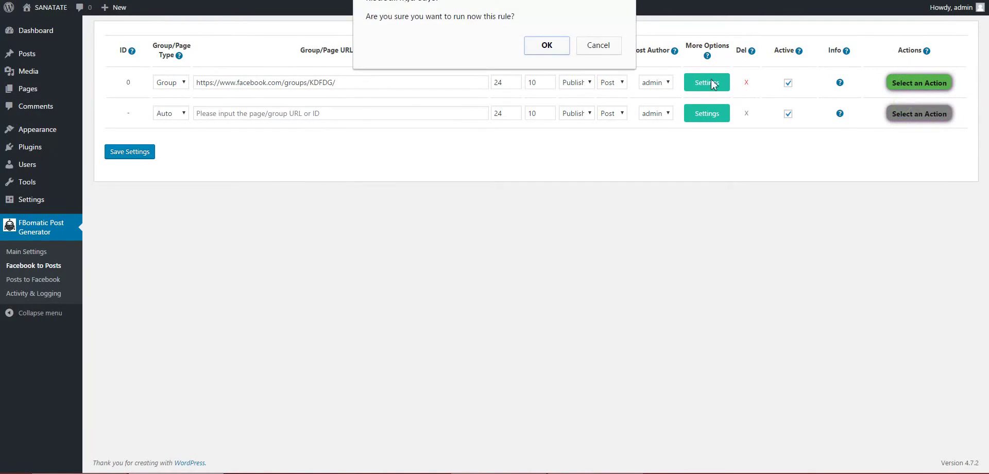
left_click(547, 45)
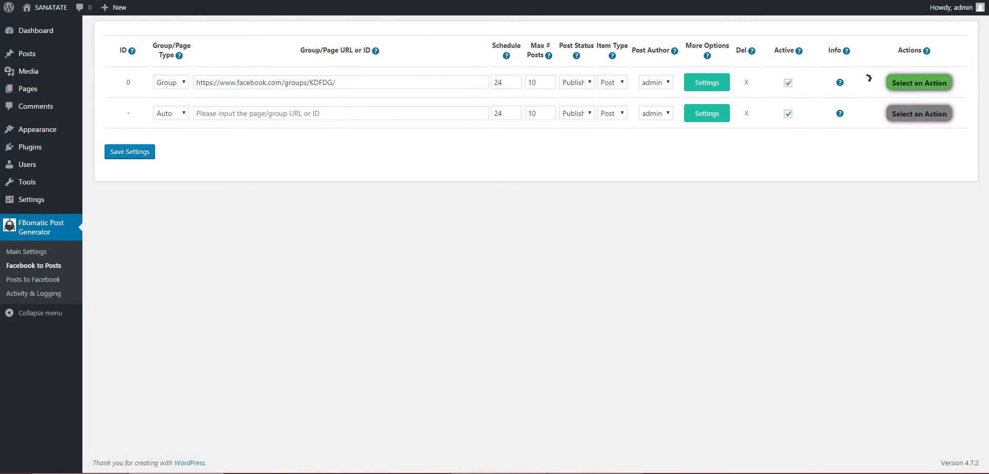
key("ctrl+t")
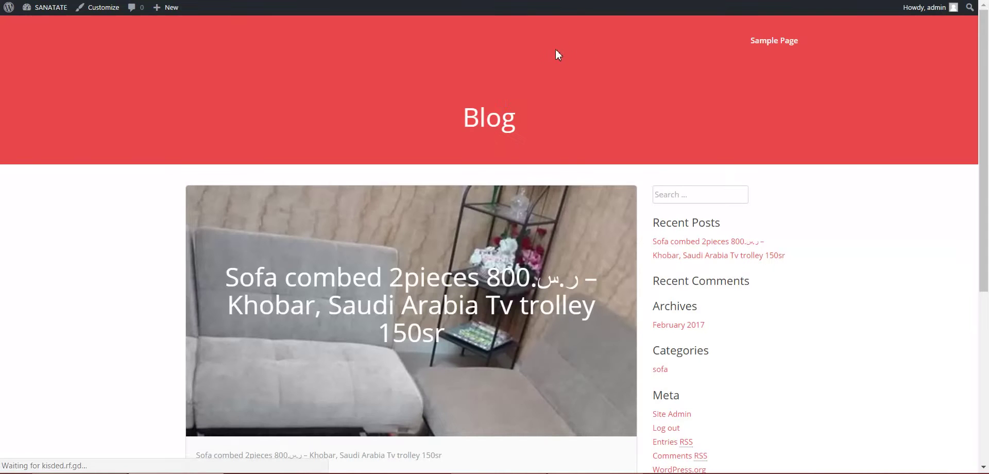
Reload the blog home page and scroll through the newly imported group posts.
scroll(26, 220, "down", 7)
scroll(22, 220, "up", 7)
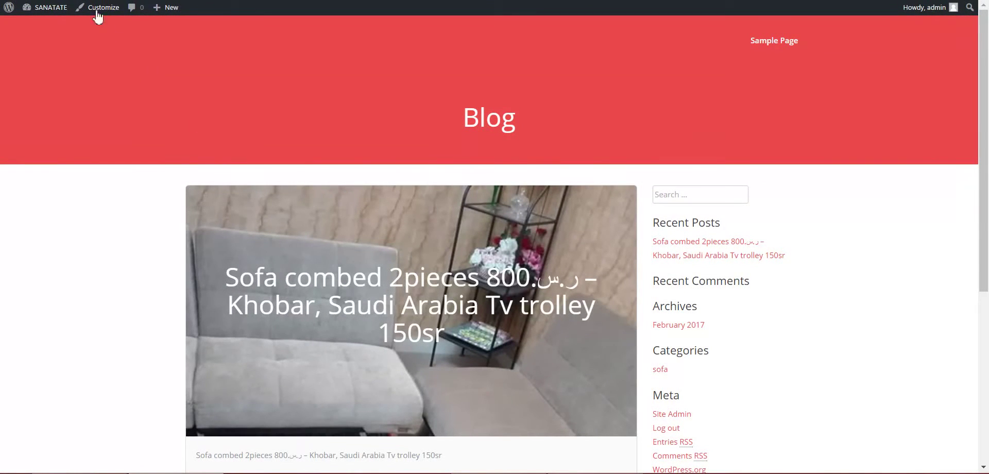
key("F5")
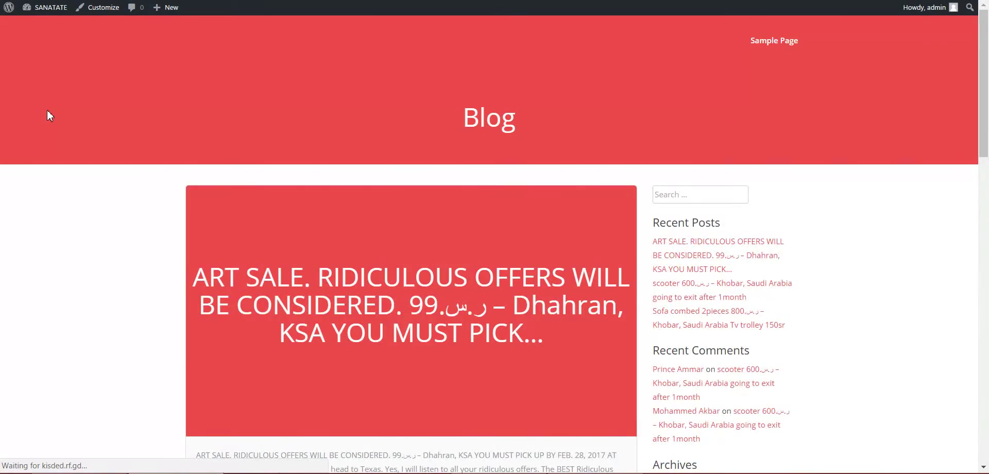
scroll(51, 124, "down", 15)
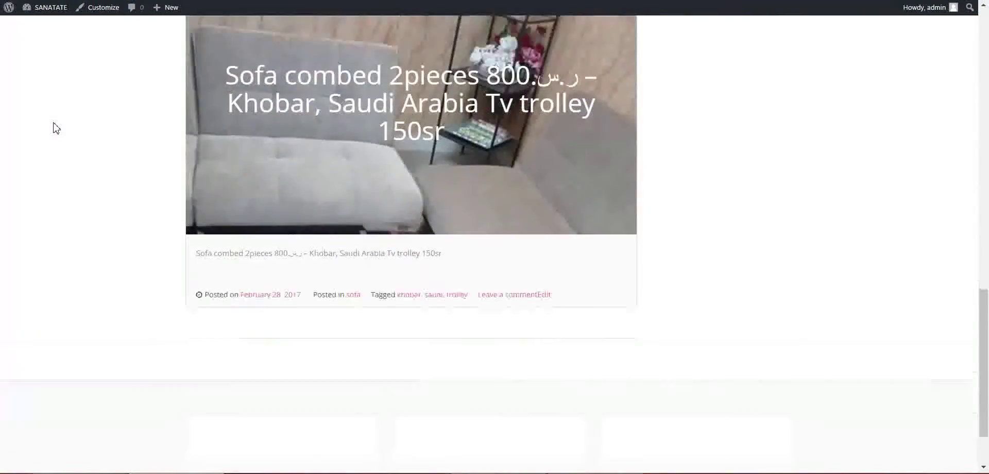
scroll(54, 126, "up", 15)
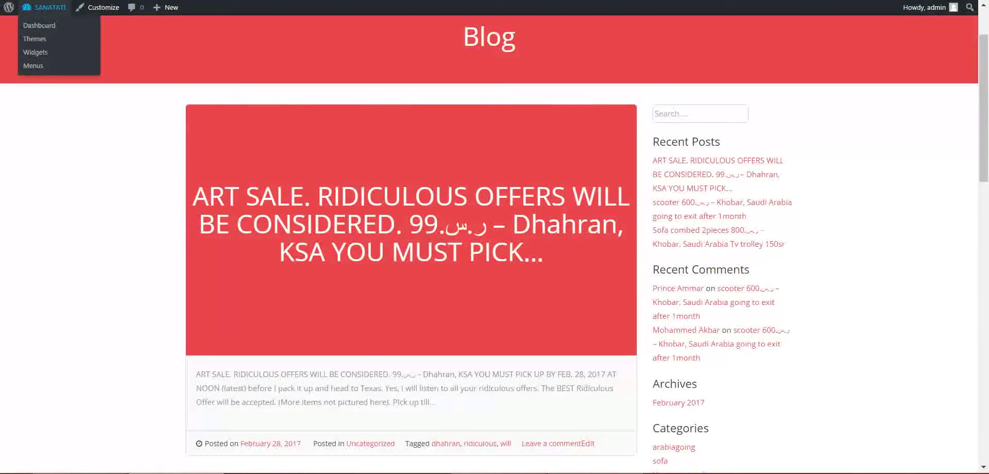
left_click(46, 7)
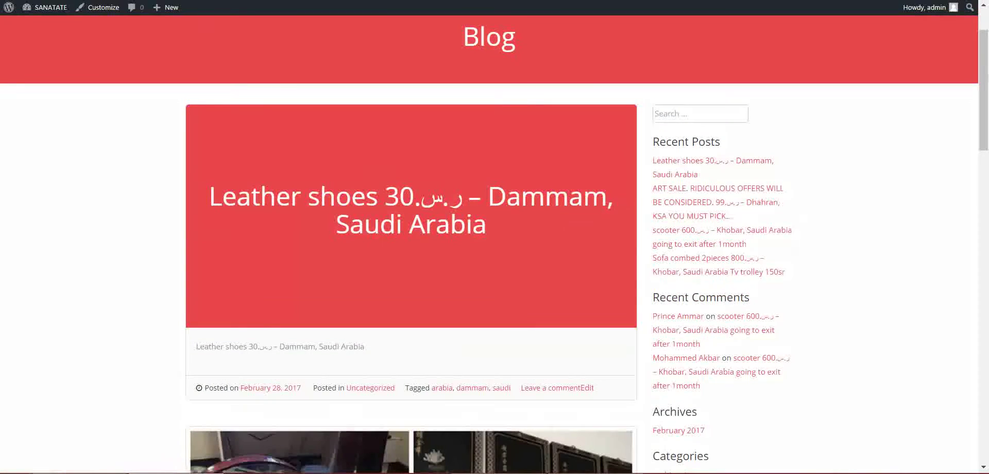
scroll(149, 206, "down", 6)
scroll(146, 205, "down", 3)
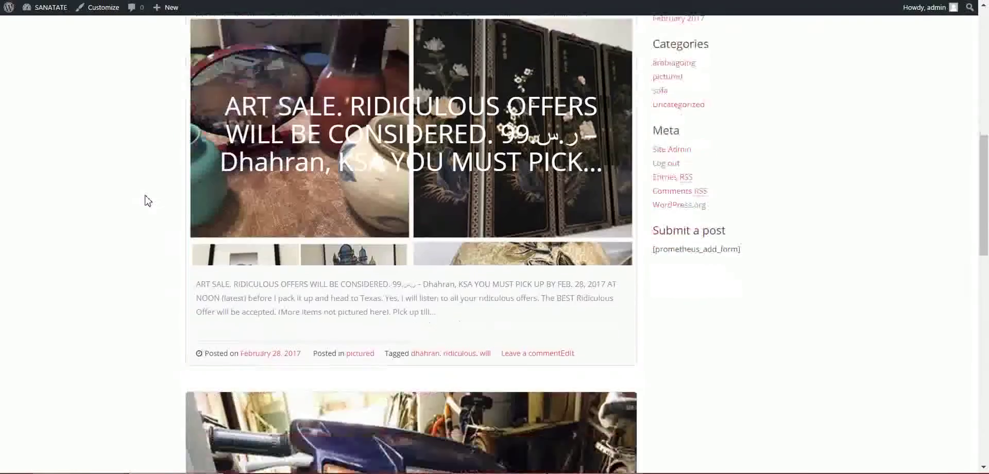
Open the imported ART SALE post and read its description.
left_click(316, 145)
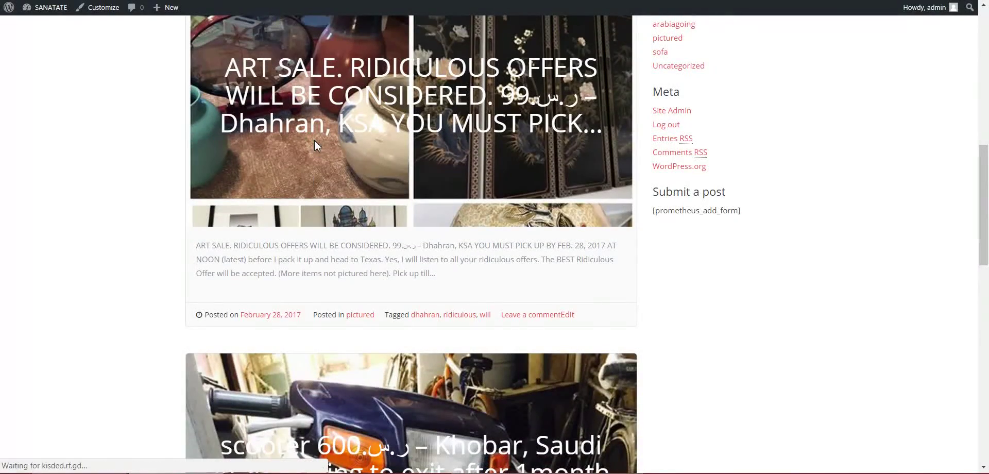
scroll(258, 195, "down", 9)
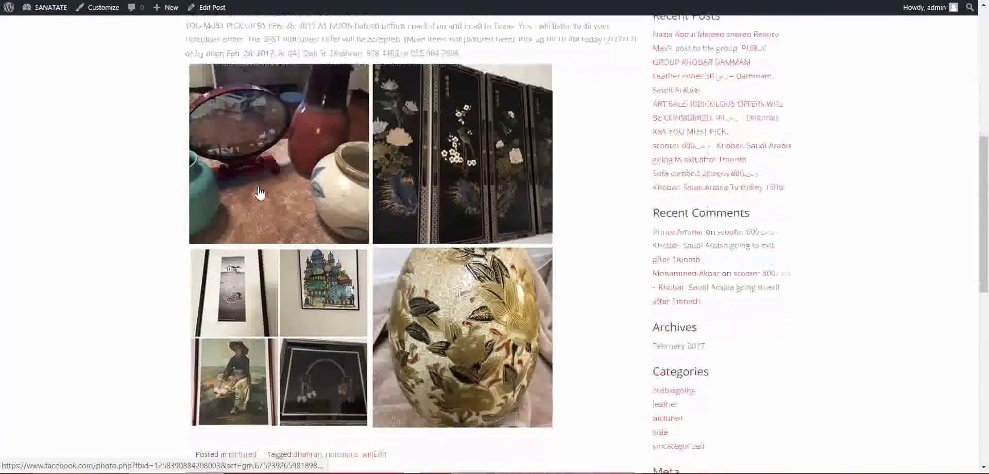
scroll(256, 194, "down", 5)
scroll(256, 194, "up", 15)
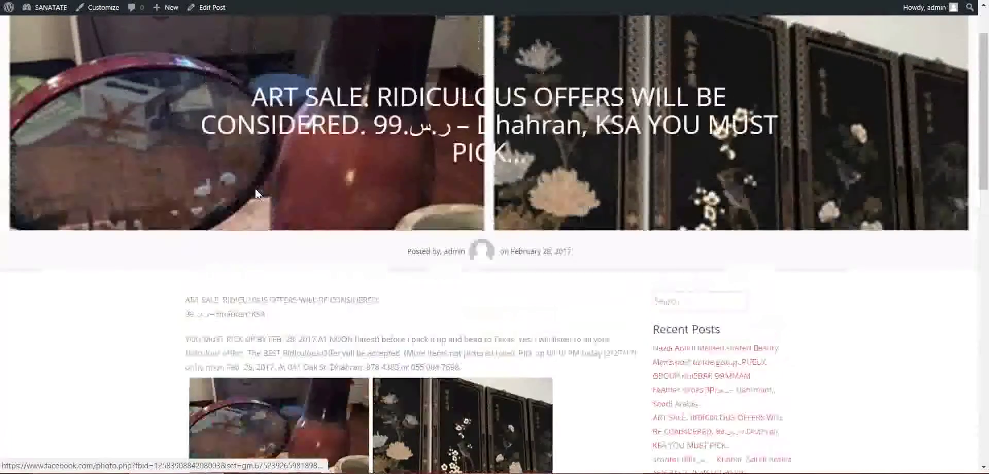
scroll(337, 198, "down", 5)
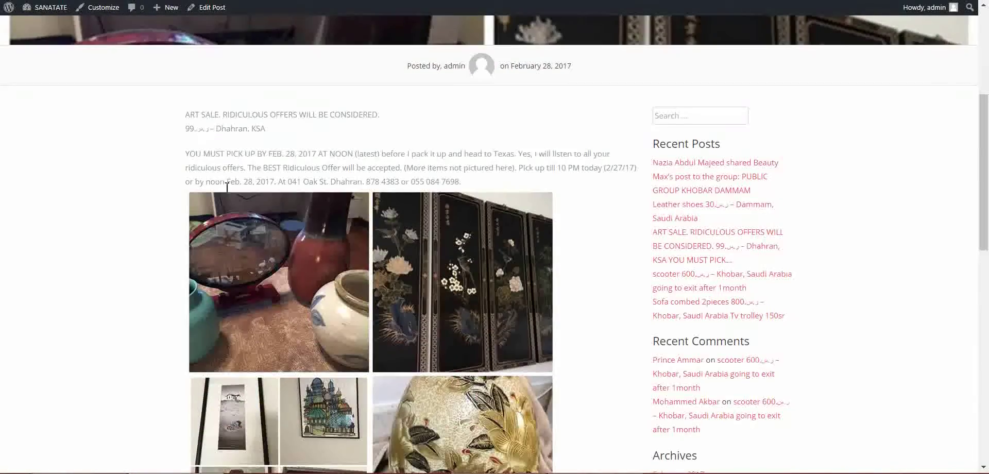
left_click_drag(187, 153, 461, 181)
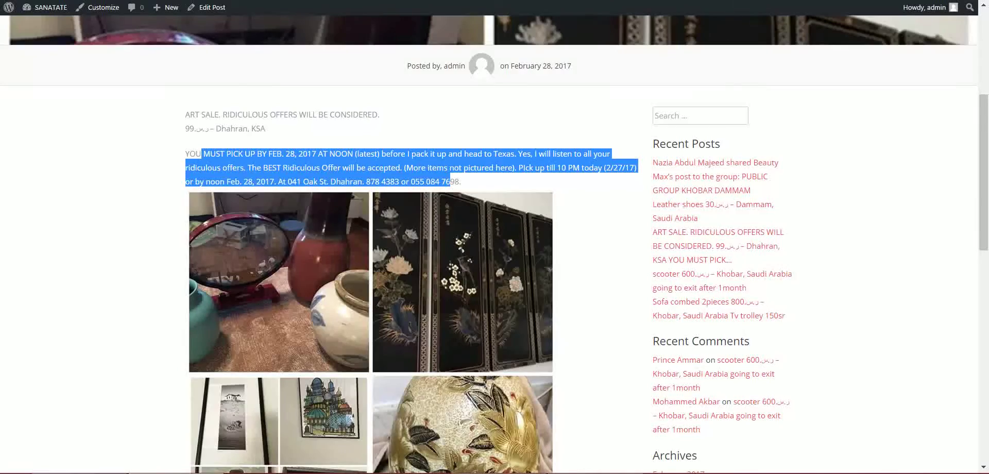
Return to the blog home and reload it repeatedly to pick up more imported posts.
left_click(50, 7)
scroll(160, 157, "down", 6)
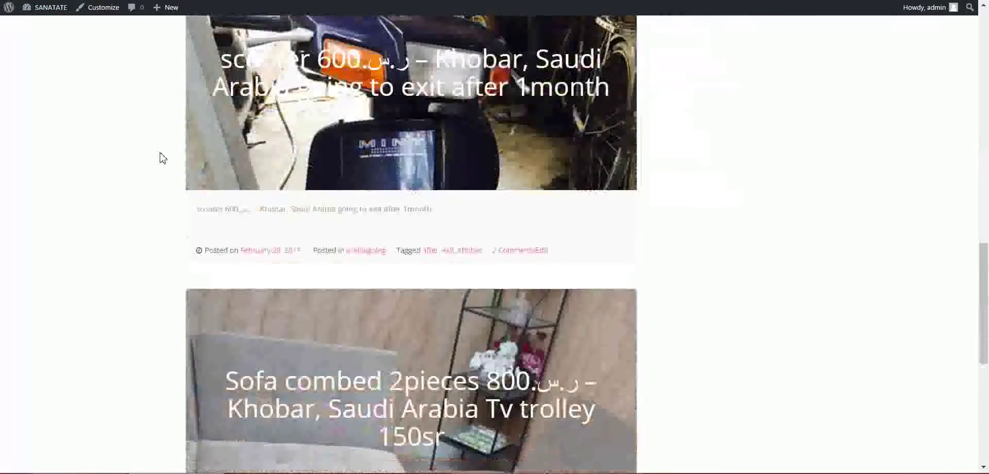
scroll(160, 157, "up", 8)
scroll(160, 157, "up", 8)
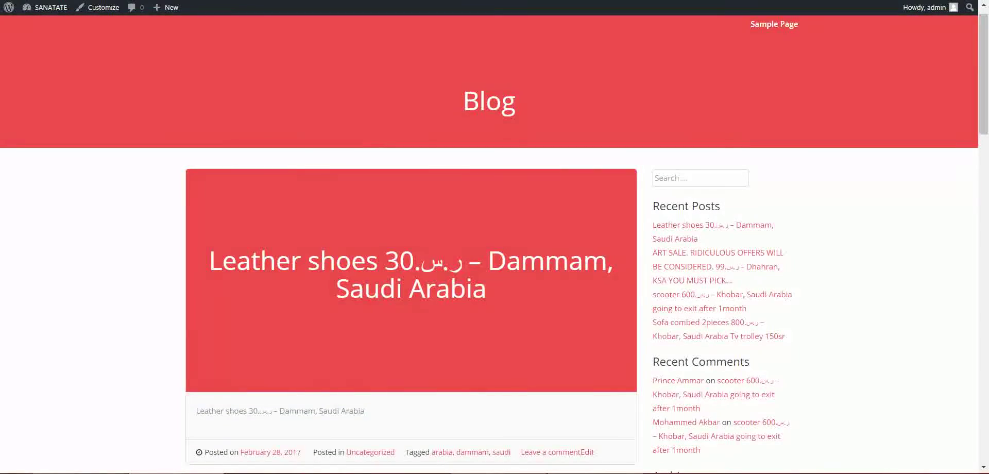
key("F5")
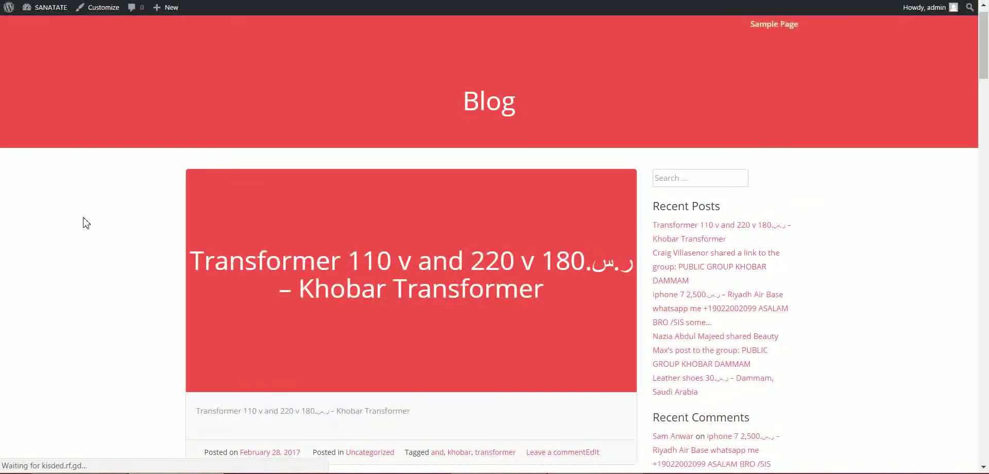
scroll(86, 223, "down", 7)
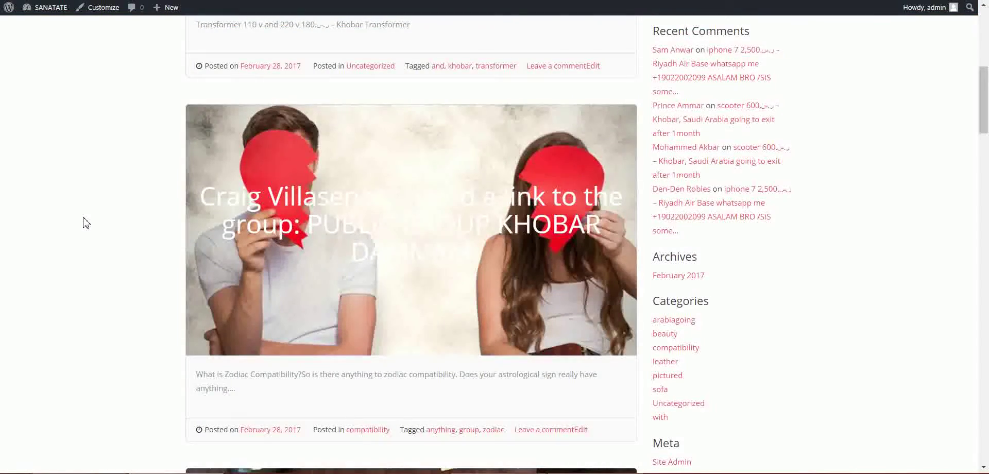
scroll(85, 223, "down", 15)
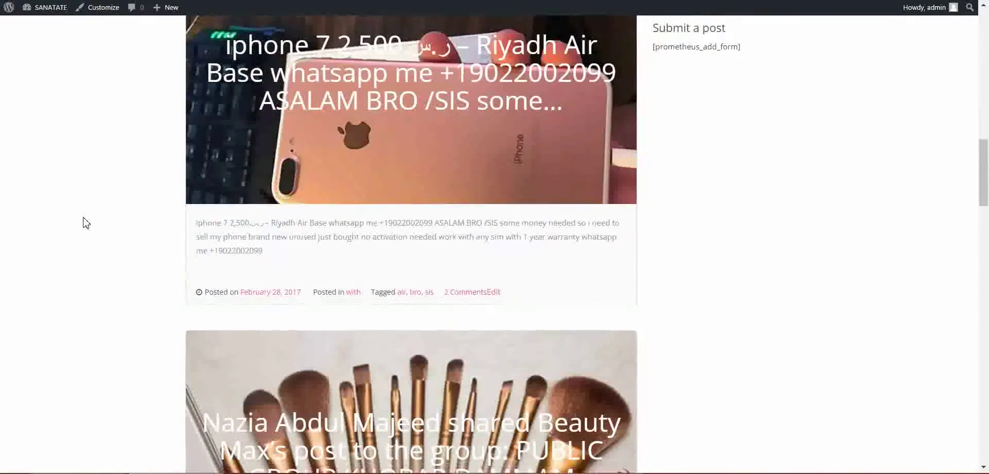
scroll(85, 223, "down", 5)
scroll(86, 222, "up", 10)
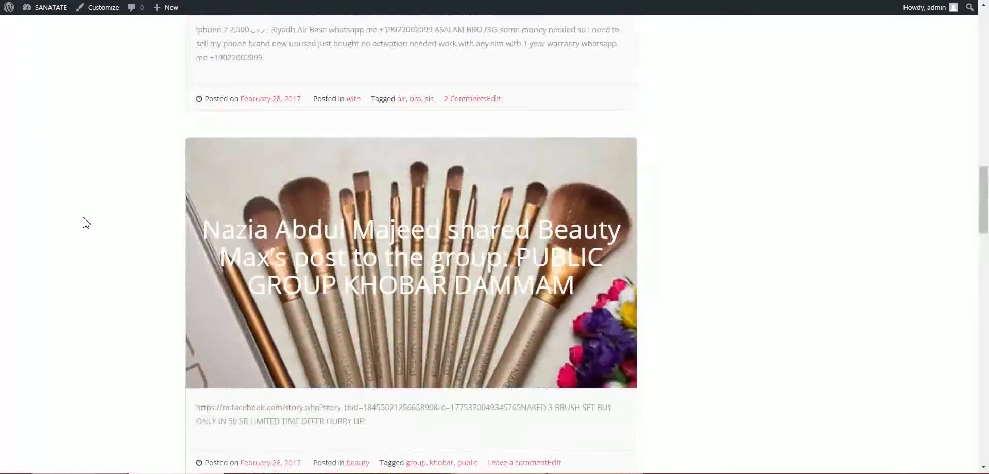
scroll(85, 223, "up", 10)
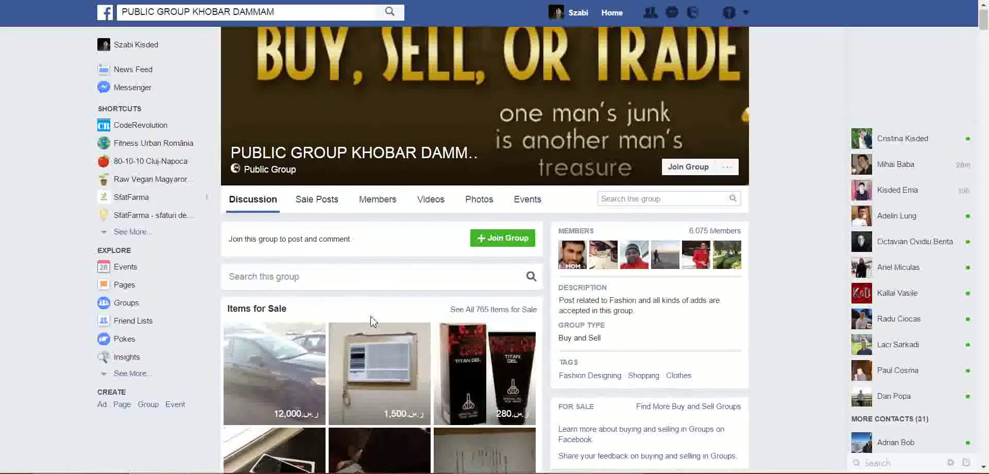
scroll(371, 319, "down", 10)
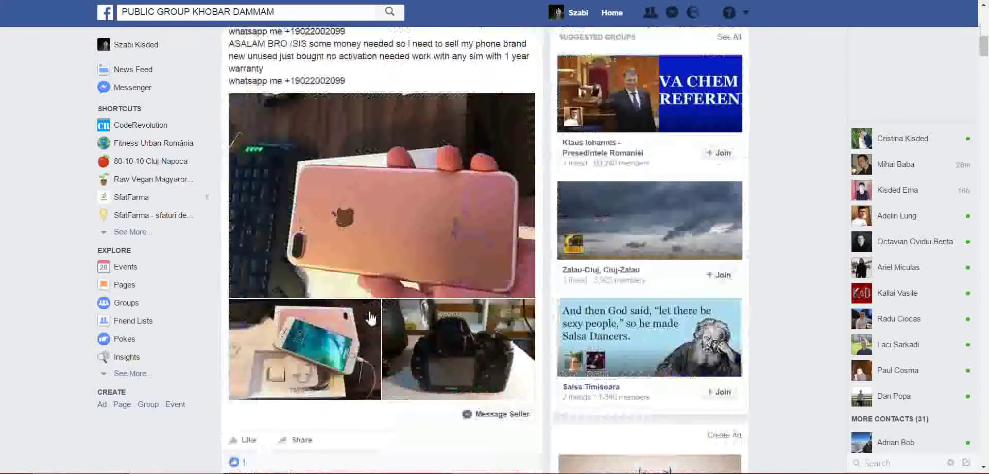
scroll(371, 317, "down", 5)
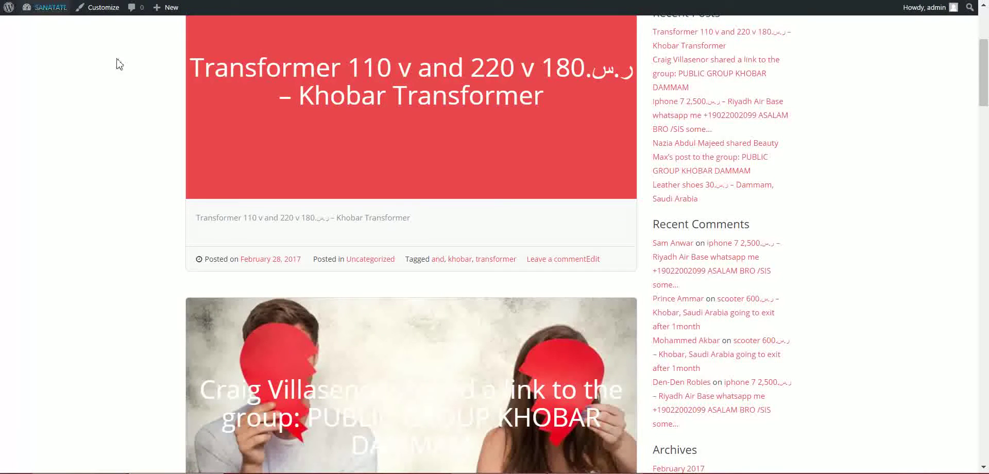
key("F5")
scroll(123, 154, "up", 5)
scroll(128, 164, "down", 20)
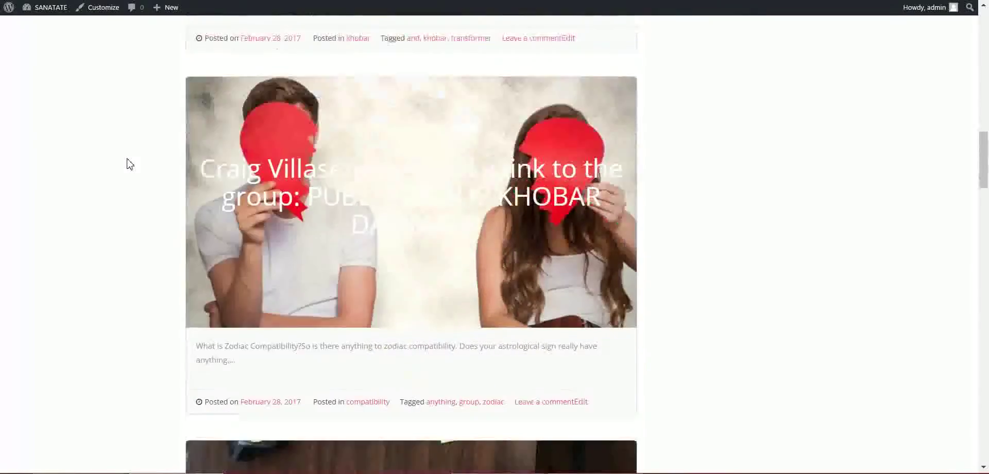
scroll(129, 164, "down", 5)
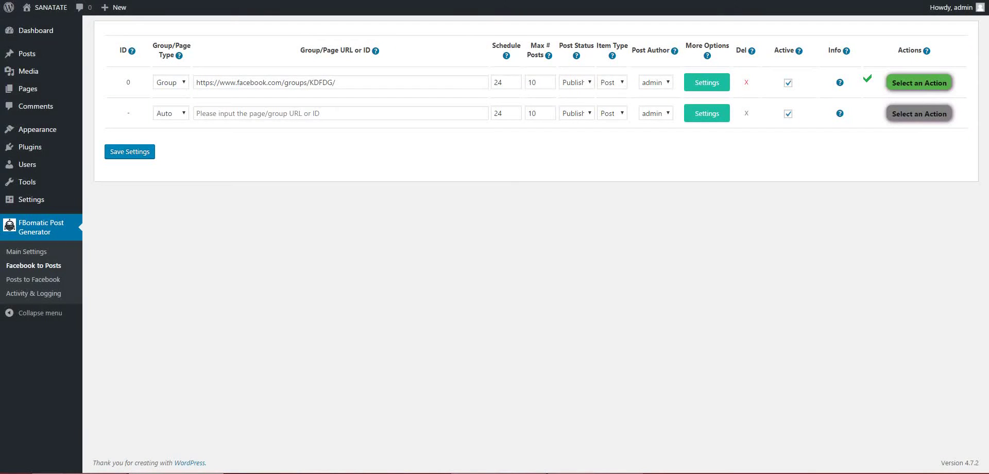
Open FBomatic Main Settings and scroll through the Plugin Options.
left_click(27, 250)
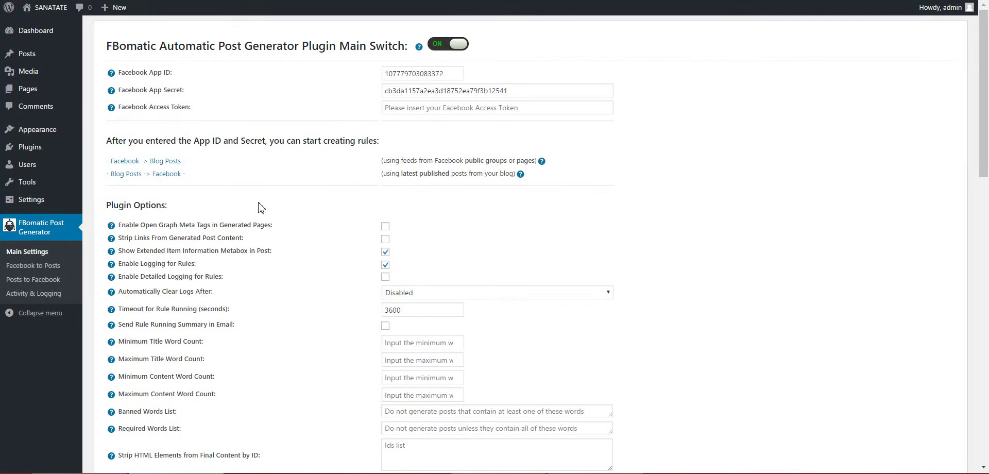
scroll(259, 207, "down", 3)
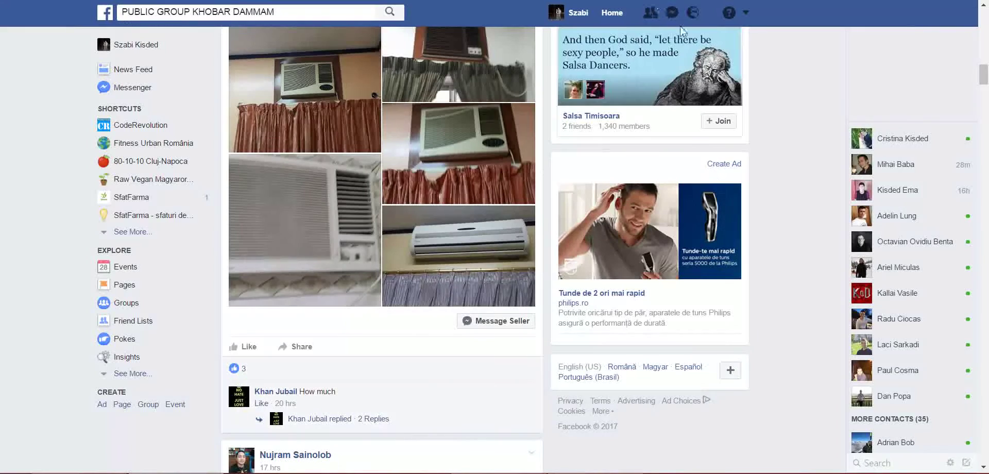
scroll(682, 30, "up", 5)
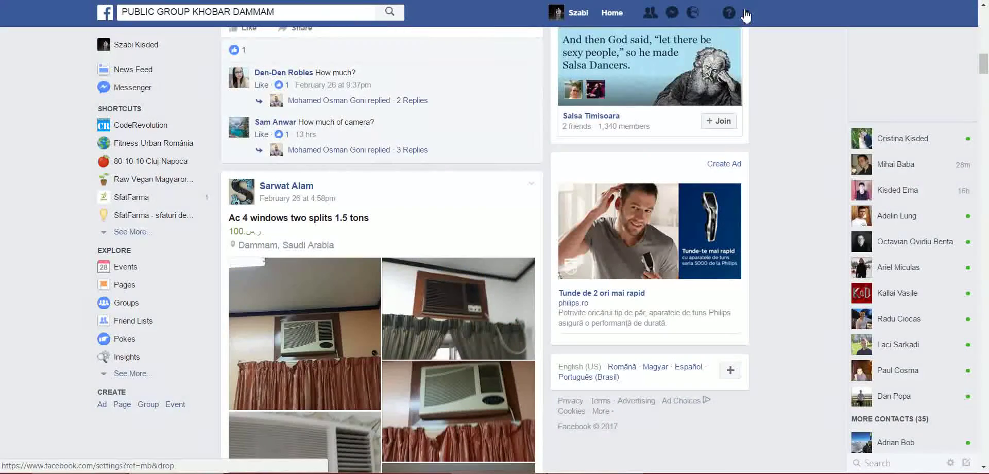
Switch to the Cart of Prajit Facebook page and scroll down its feed.
left_click(746, 12)
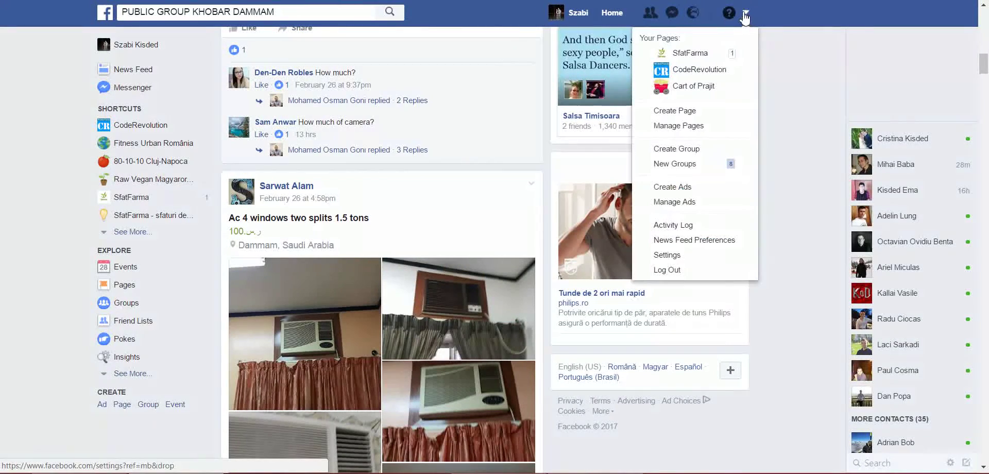
left_click(708, 84)
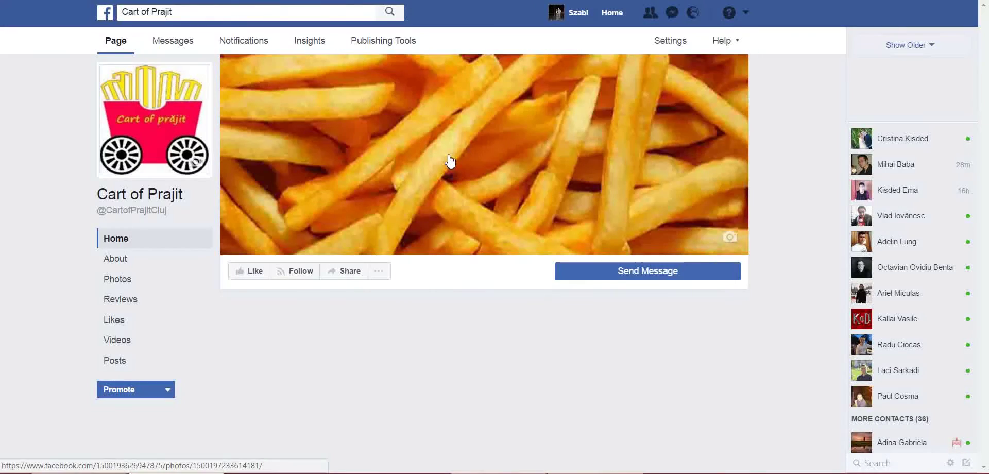
scroll(449, 160, "down", 7)
scroll(449, 160, "down", 15)
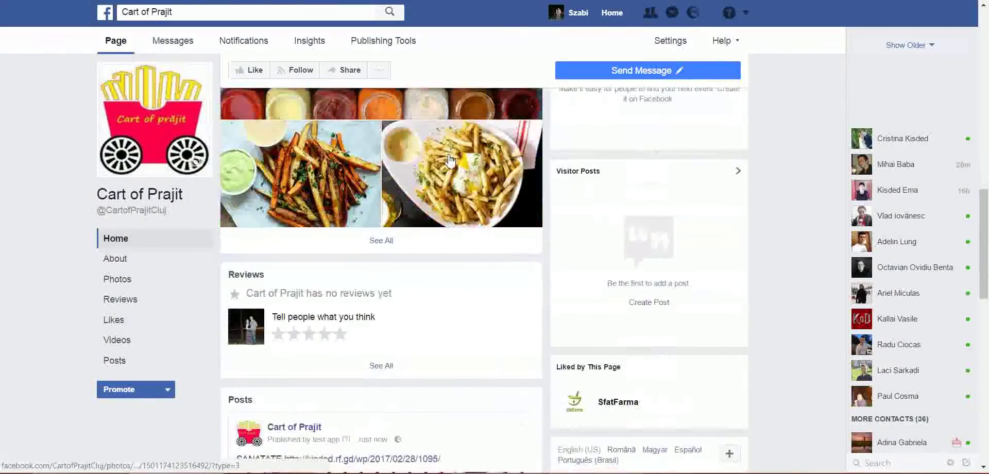
scroll(449, 159, "down", 5)
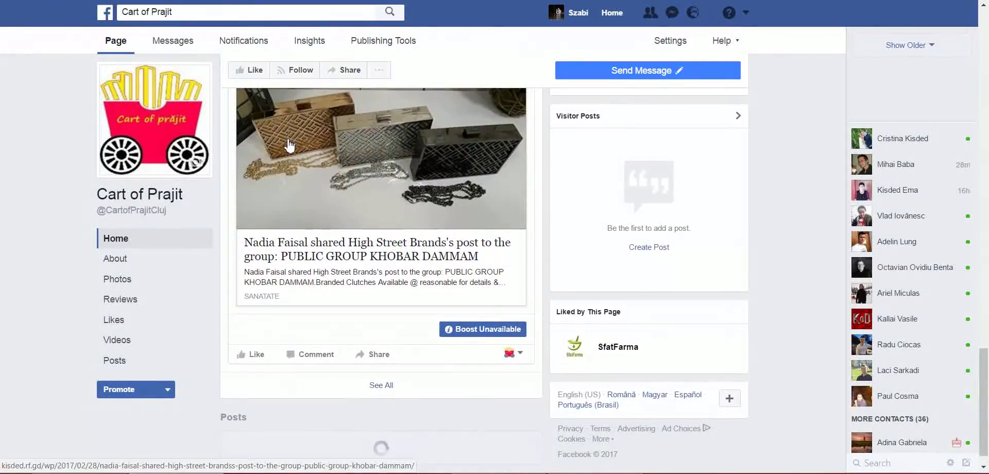
scroll(293, 146, "down", 3)
scroll(299, 152, "down", 10)
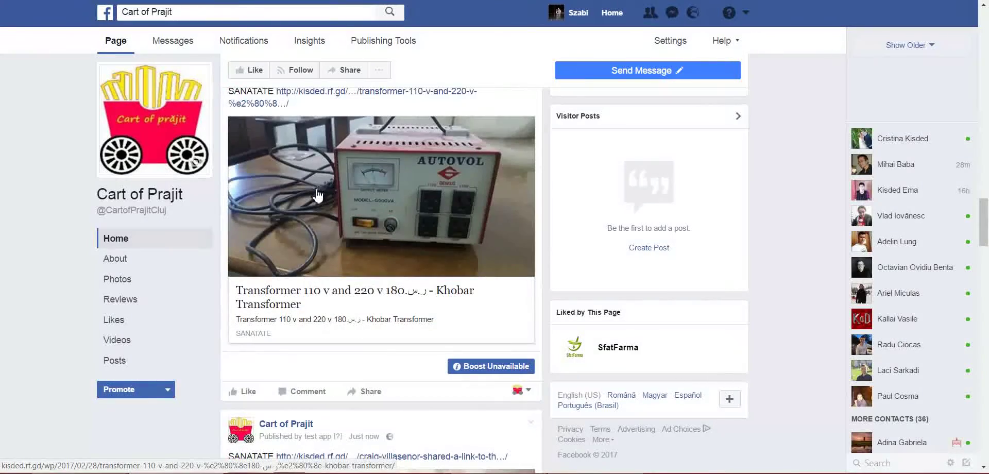
scroll(304, 221, "down", 1)
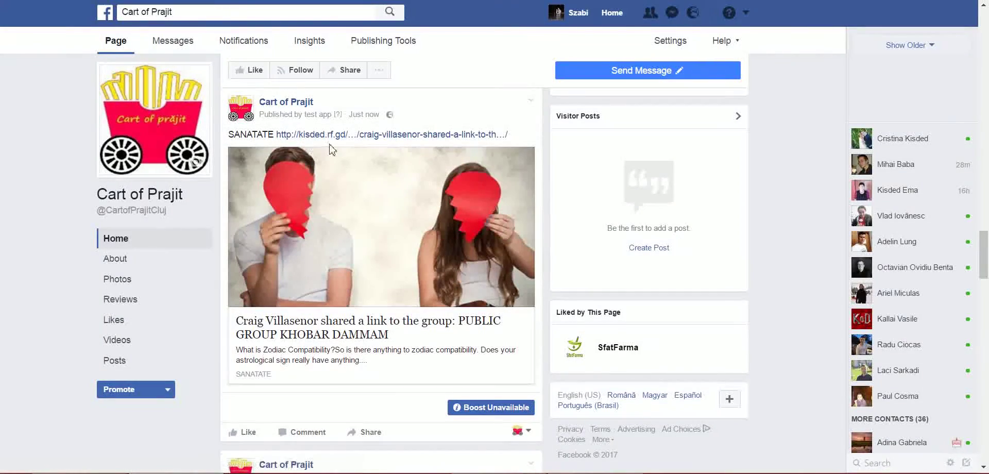
Follow the kisded.rf.gd link in the shared ART SALE post to the blog.
double_click(239, 135)
left_click(428, 111)
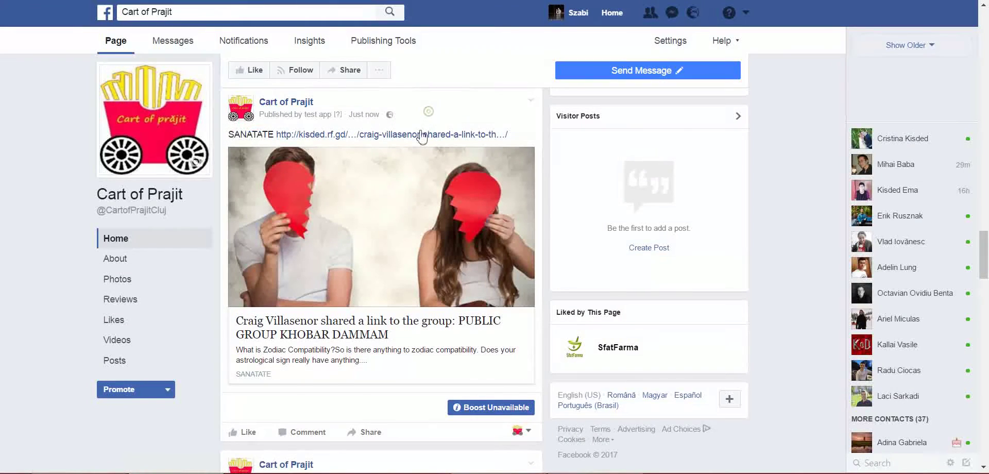
scroll(334, 258, "down", 5)
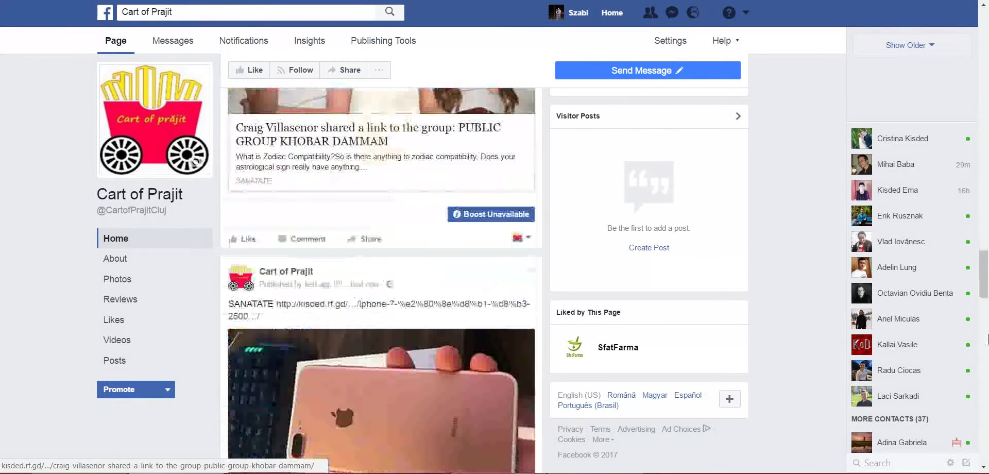
scroll(984, 262, "up", 3)
left_click_drag(984, 262, 974, 418)
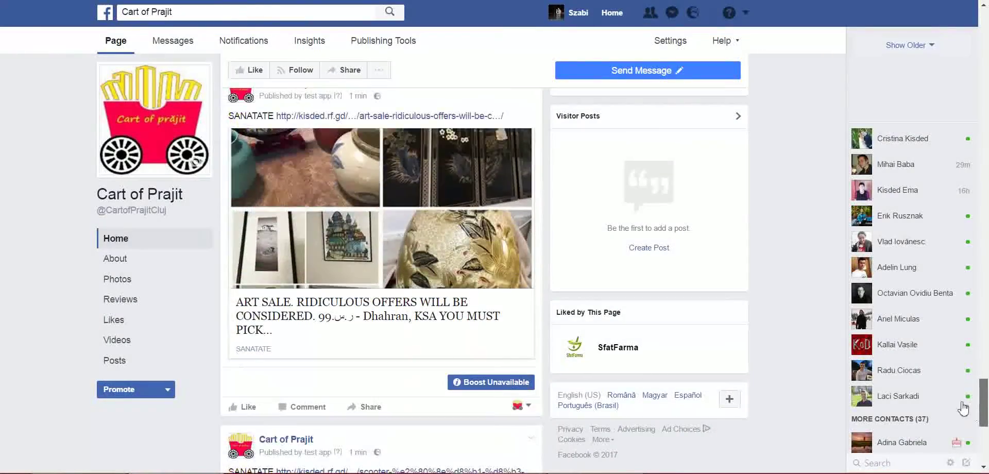
left_click(326, 116)
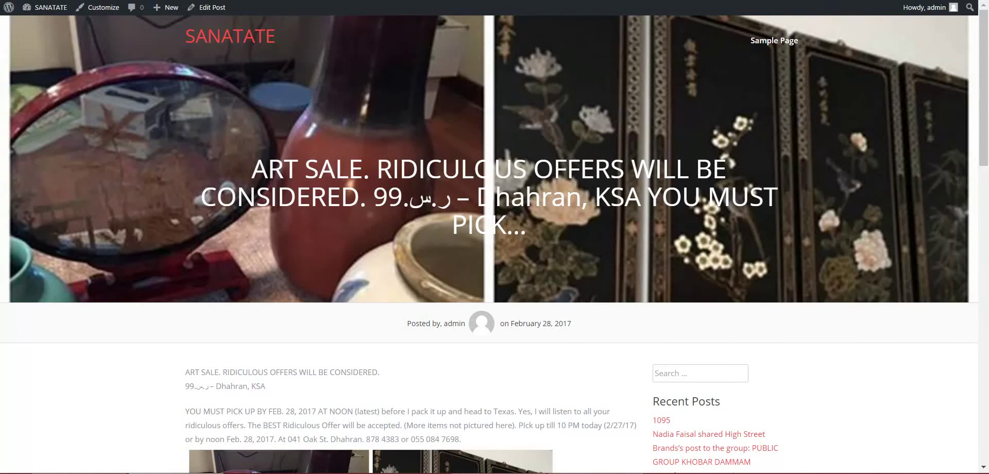
Navigate back from the ART SALE blog post to the Cart of Prajit feed.
key("alt+Left")
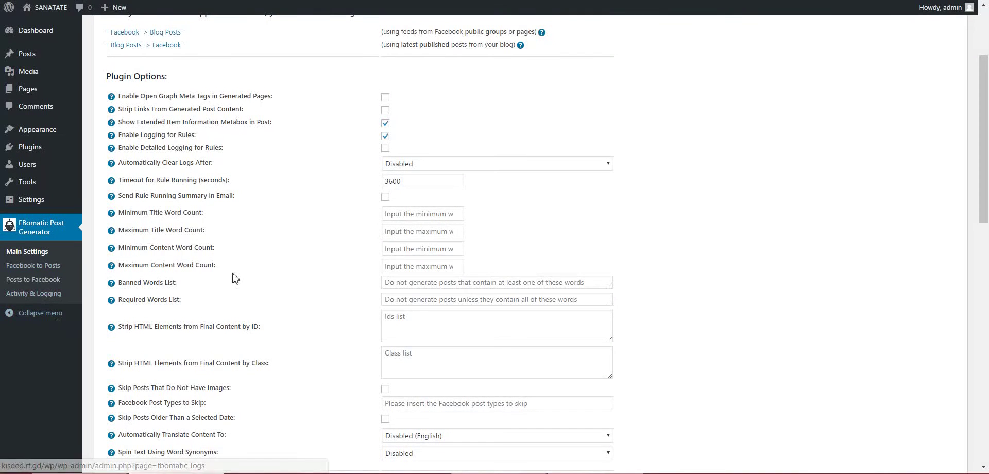
Review the Open Graph, strip links, timeout options, toggling the email summary on and back off.
scroll(268, 249, "up", 3)
scroll(268, 249, "down", 4)
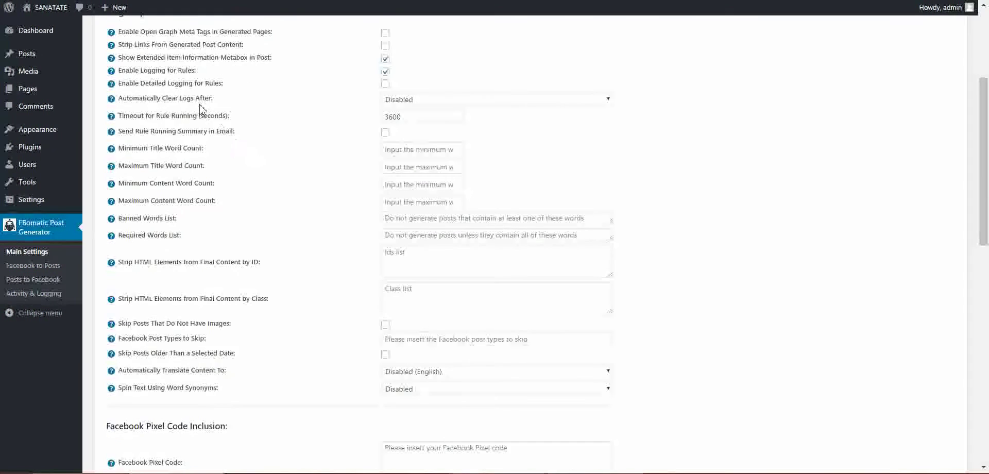
scroll(267, 249, "up", 1)
mouse_move(114, 114)
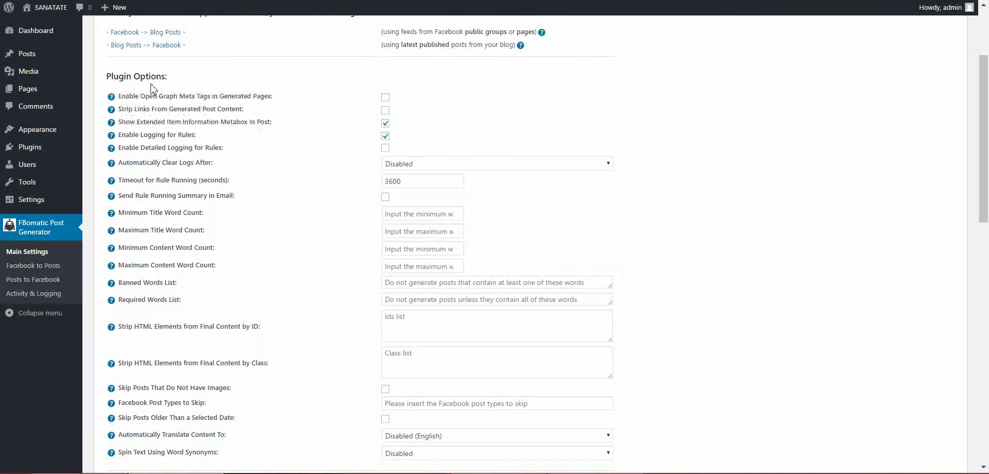
left_click_drag(158, 96, 226, 93)
left_click_drag(232, 91, 223, 93)
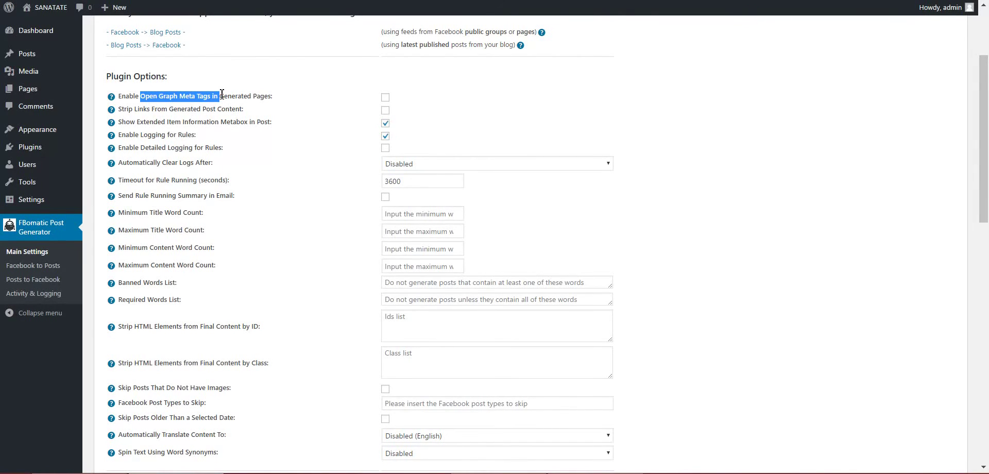
double_click(227, 97)
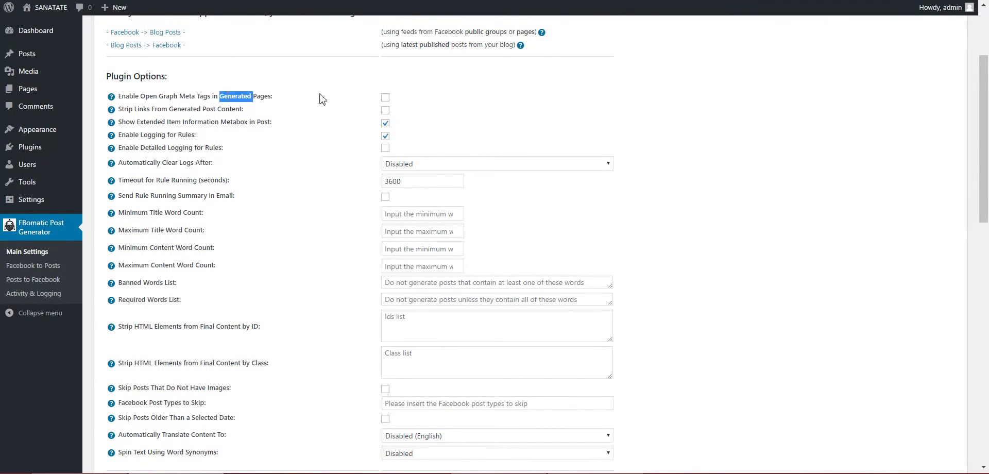
left_click_drag(148, 108, 221, 118)
left_click_drag(140, 122, 223, 127)
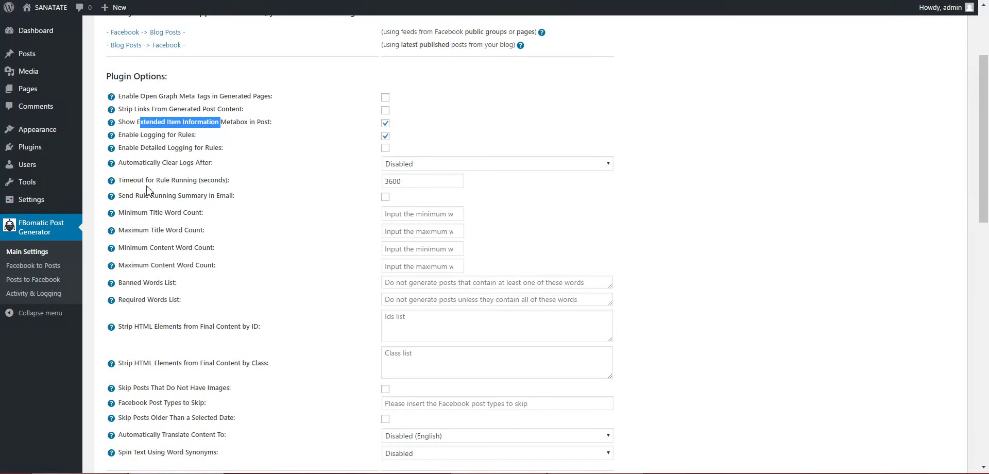
left_click_drag(151, 176, 194, 177)
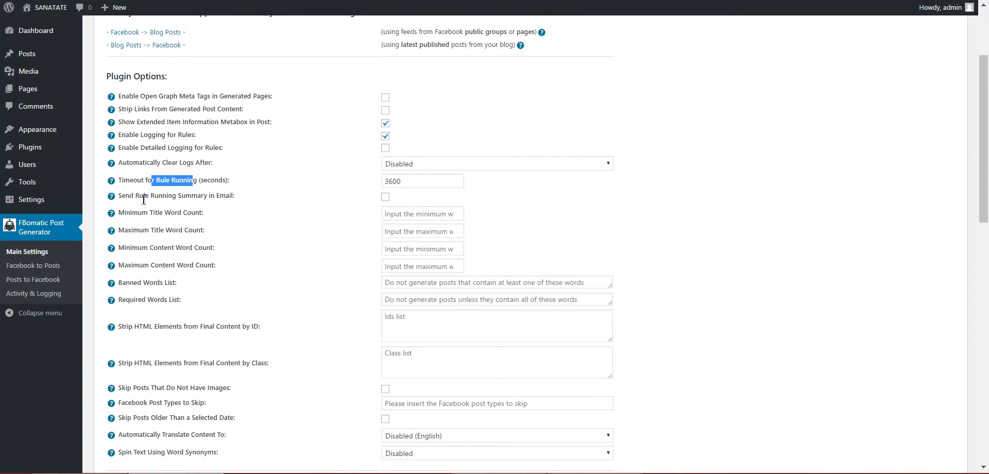
left_click_drag(140, 197, 191, 197)
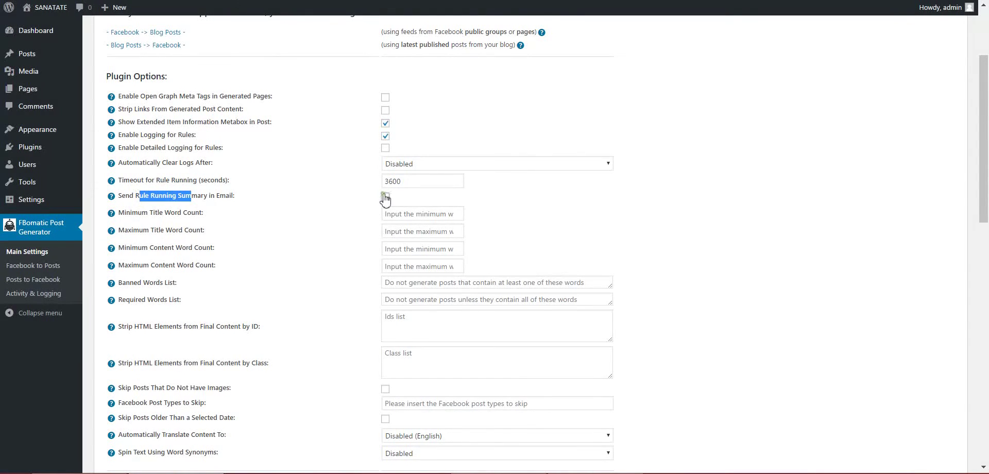
left_click(385, 197)
left_click(386, 198)
Read the title word count, required words, skip-without-images and post types to skip options.
double_click(173, 212)
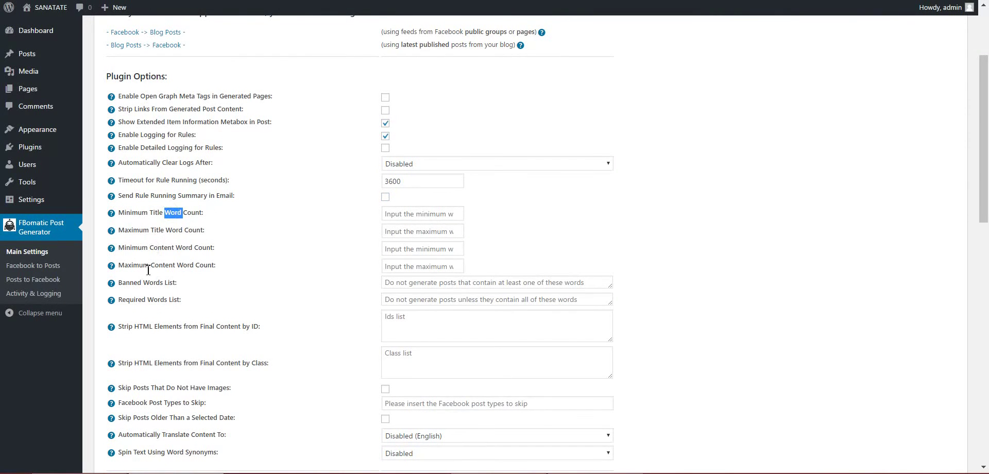
scroll(158, 242, "down", 1)
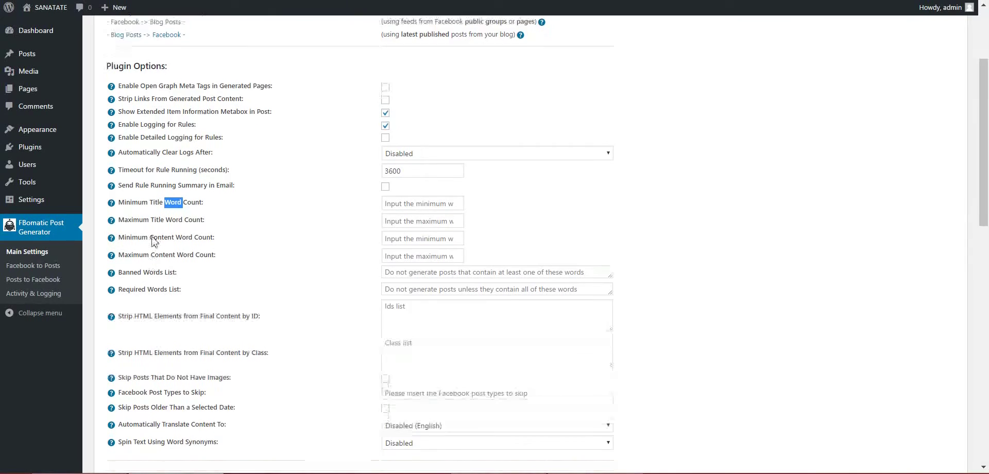
left_click_drag(135, 218, 165, 233)
scroll(162, 242, "down", 1)
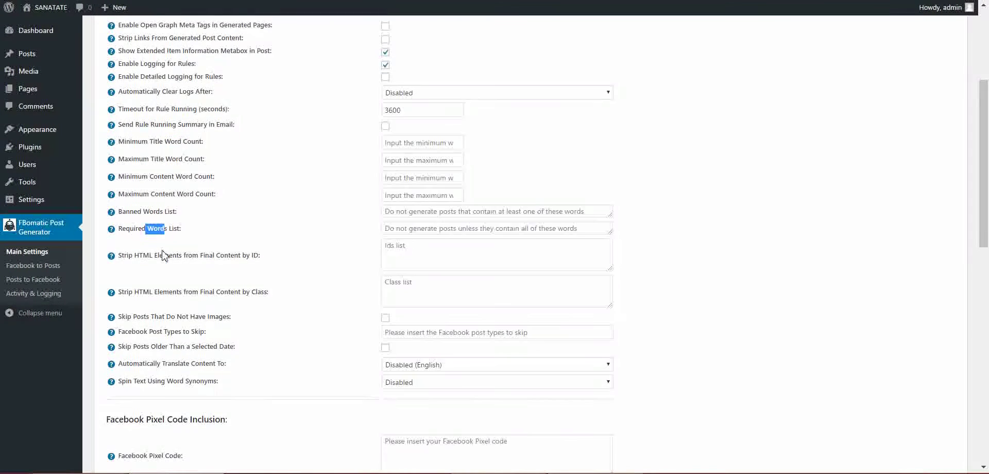
left_click(144, 201)
left_click_drag(161, 203, 213, 206)
scroll(209, 225, "down", 1)
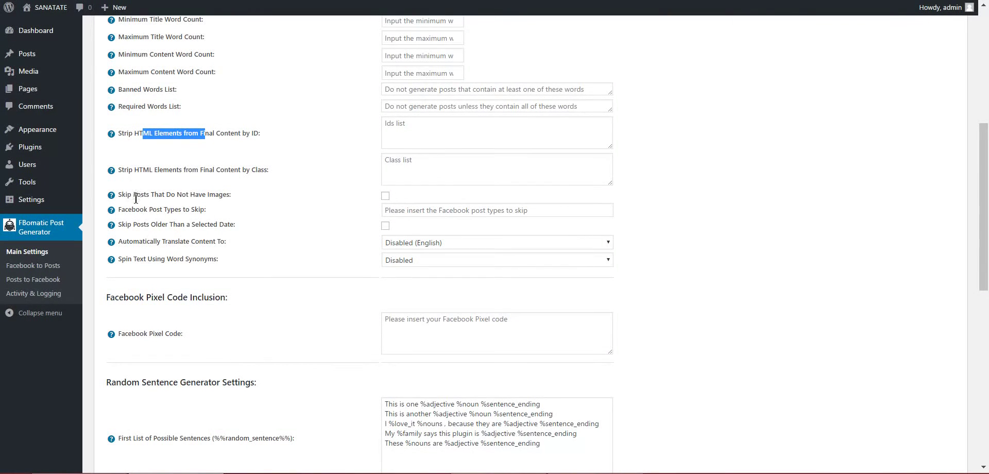
left_click_drag(134, 194, 176, 195)
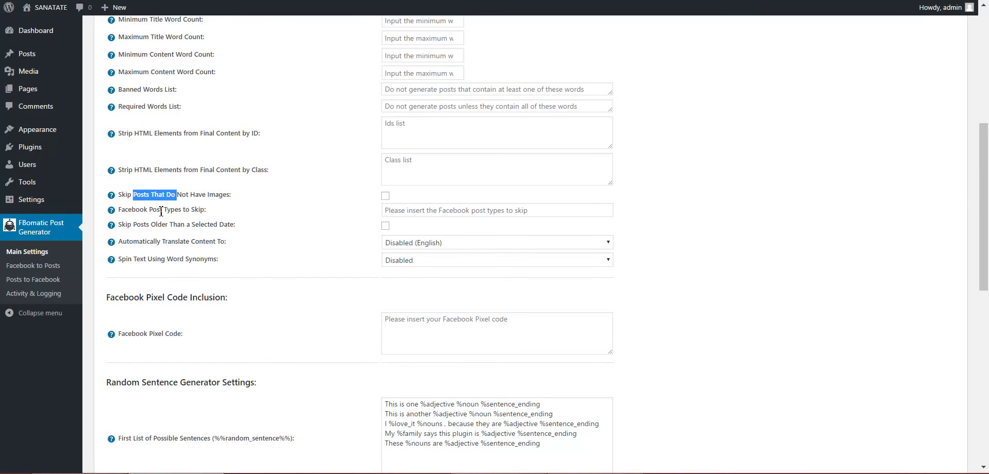
left_click_drag(146, 211, 174, 212)
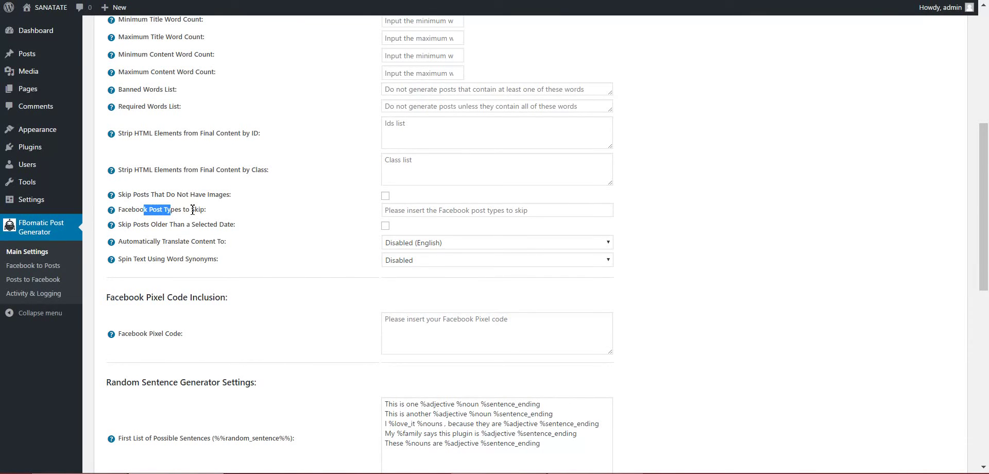
scroll(190, 210, "down", 1)
left_click(401, 148)
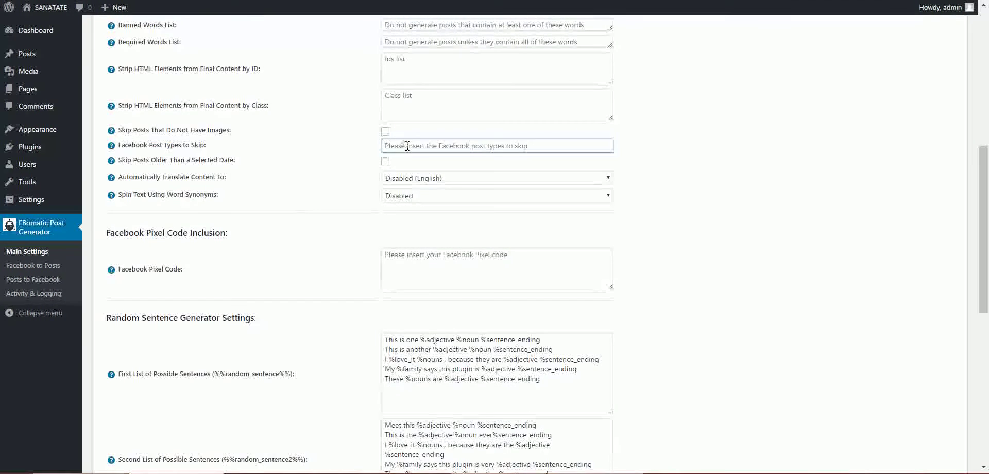
mouse_move(111, 146)
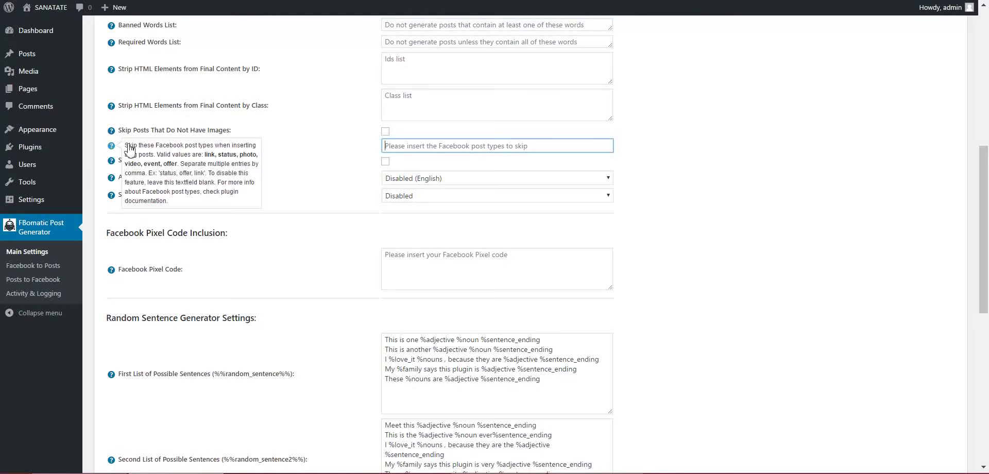
left_click_drag(206, 155, 279, 178)
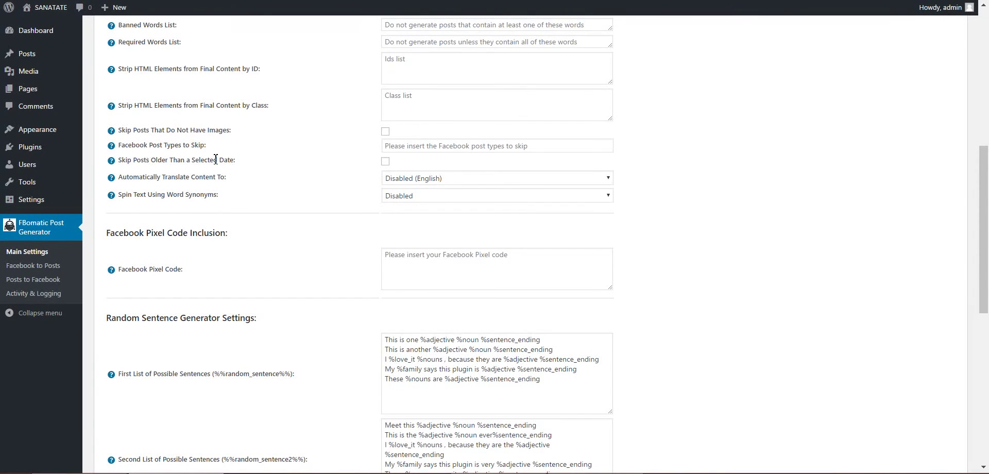
Try the skip-older-posts, translation and spinning options without changing them, then check the Pixel Code box.
left_click(385, 161)
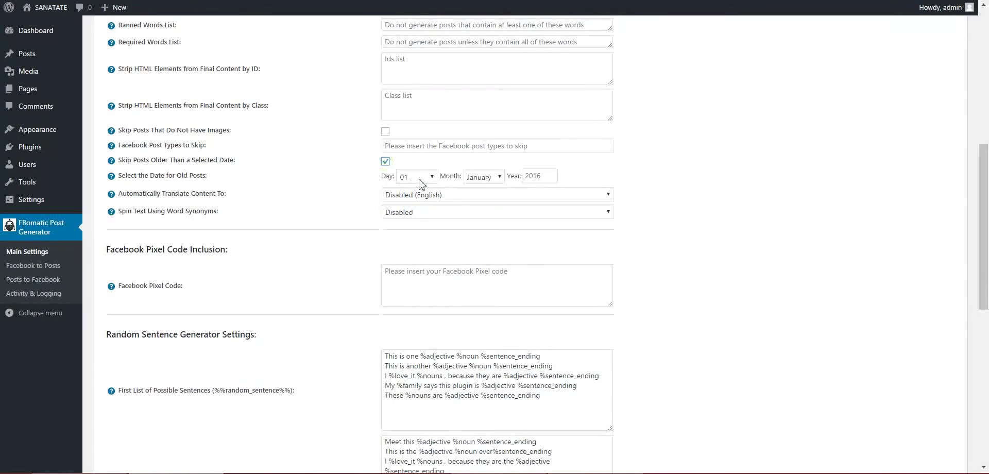
left_click(386, 162)
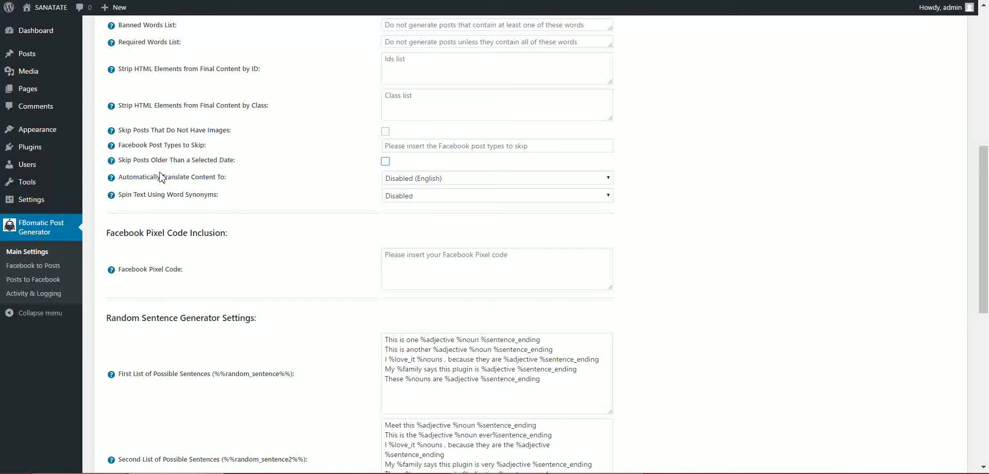
left_click_drag(161, 178, 208, 177)
left_click(399, 178)
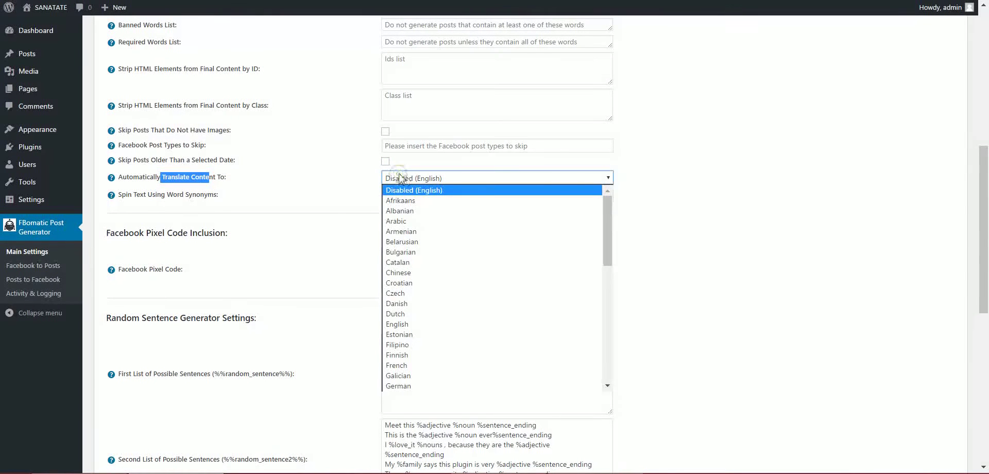
left_click(359, 180)
left_click(406, 195)
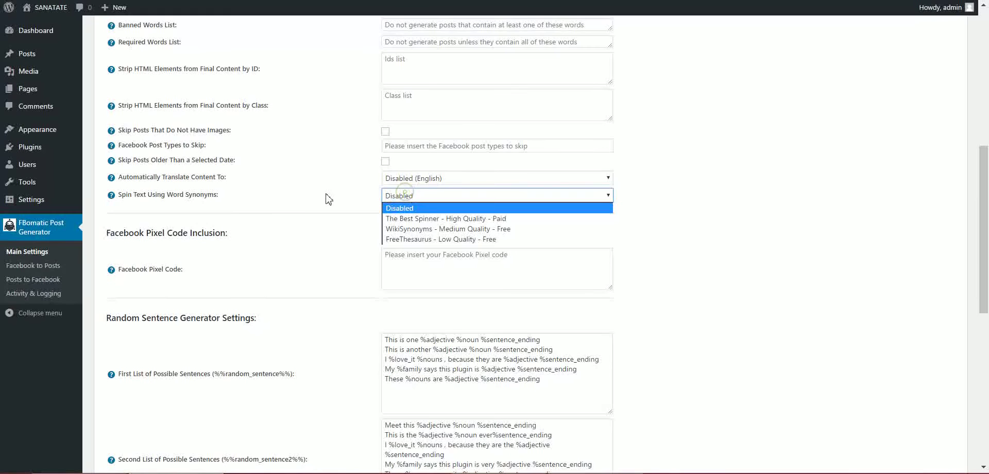
left_click(328, 198)
scroll(300, 205, "down", 3)
left_click(435, 137)
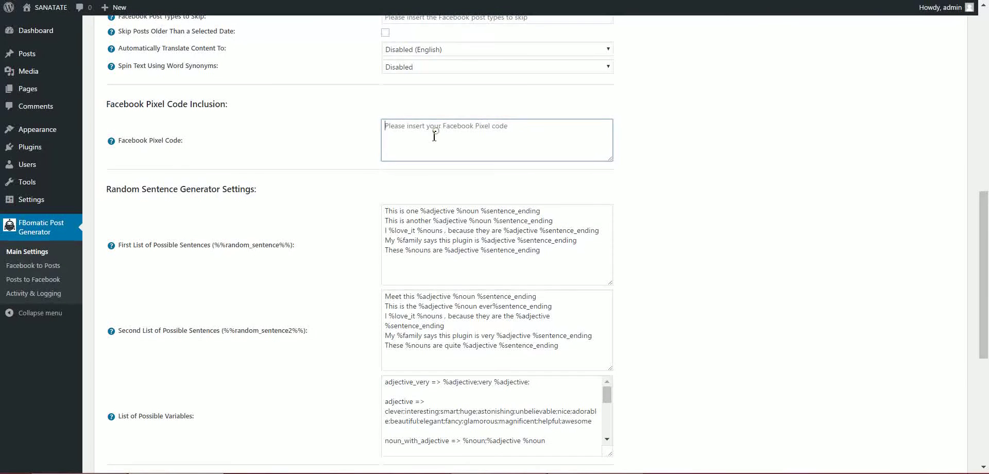
scroll(330, 180, "down", 4)
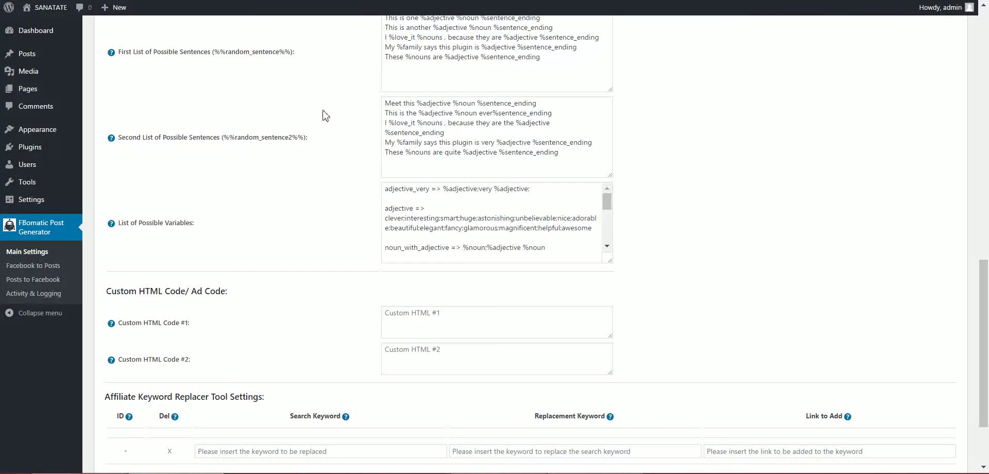
scroll(355, 128, "up", 1)
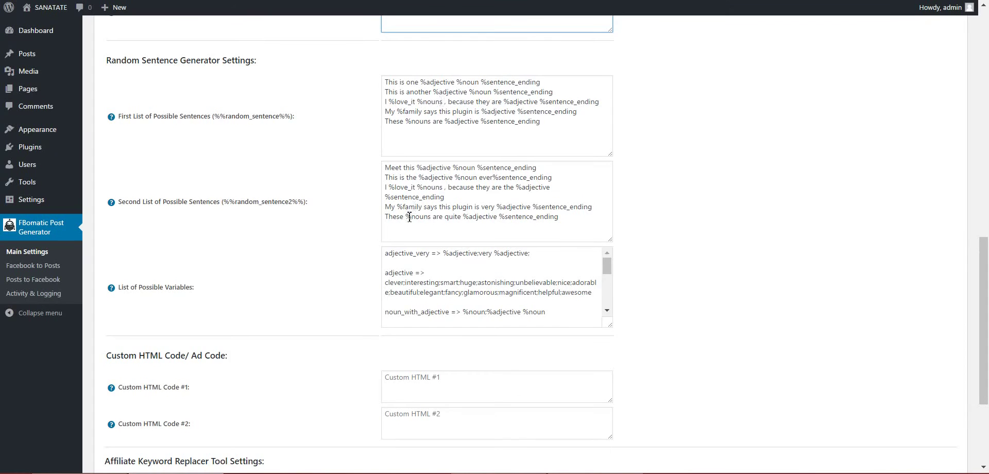
scroll(409, 217, "down", 1)
scroll(453, 240, "down", 3)
Inspect the custom HTML code fields and affiliate keyword entries, then head for Activity & Logging.
left_click(393, 314)
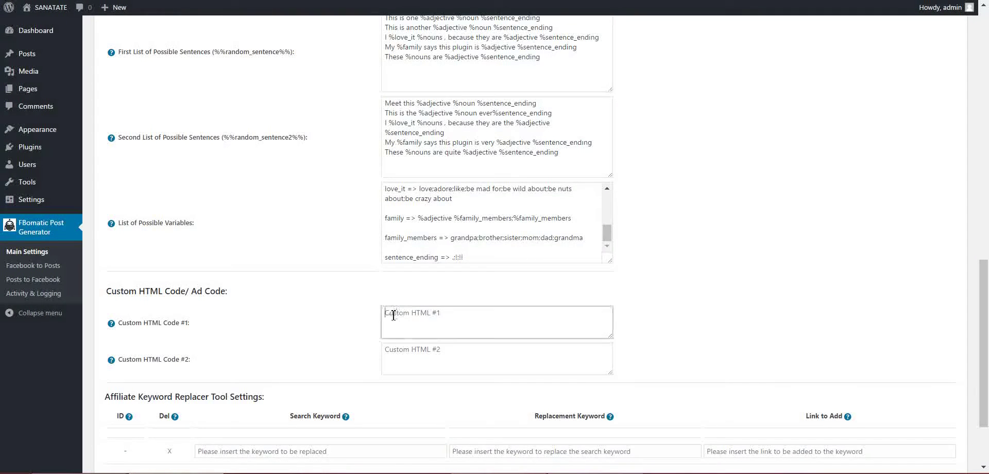
left_click(397, 351)
left_click(400, 331)
left_click(400, 357)
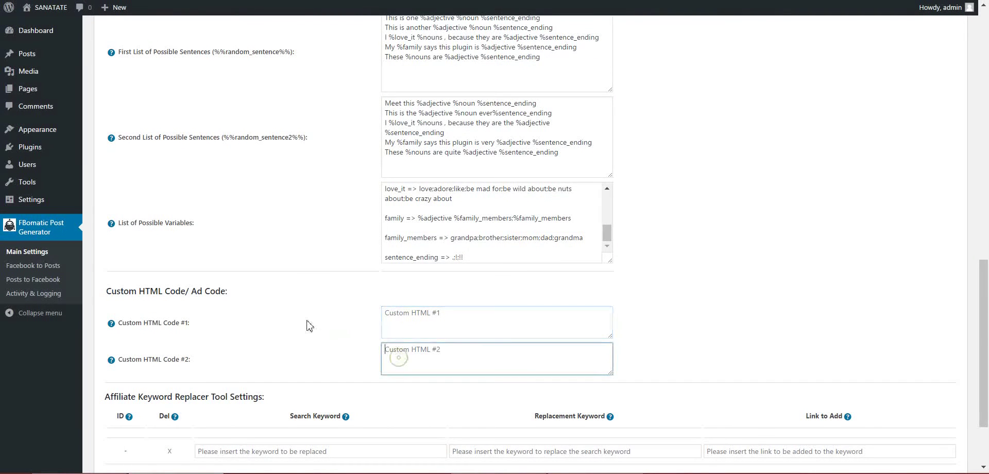
scroll(309, 325, "down", 2)
left_click(277, 352)
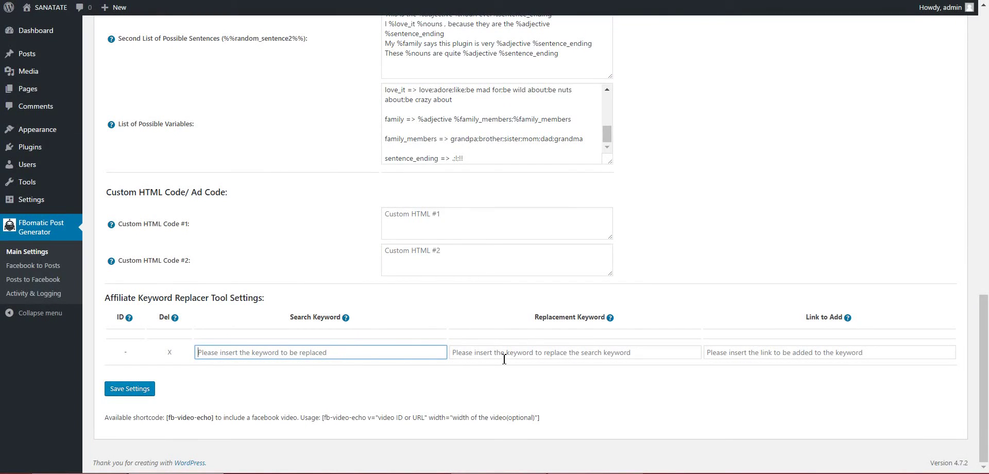
left_click(467, 355)
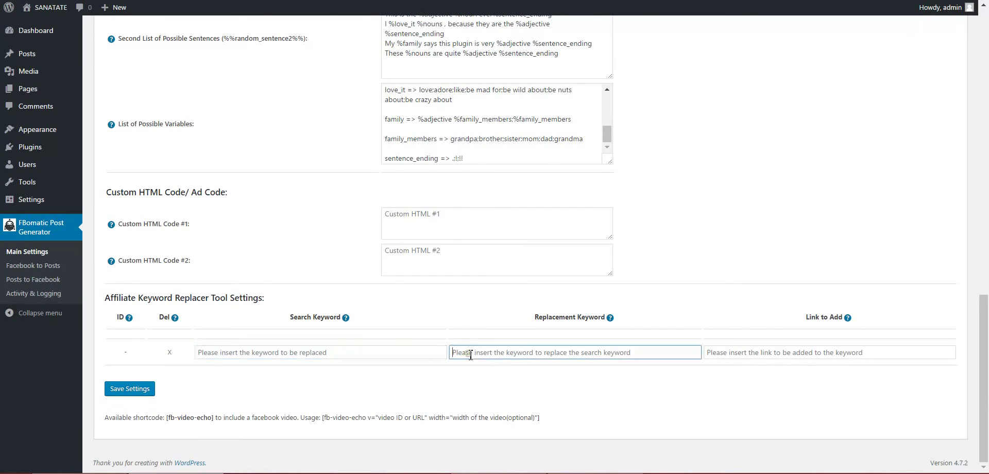
left_click(766, 352)
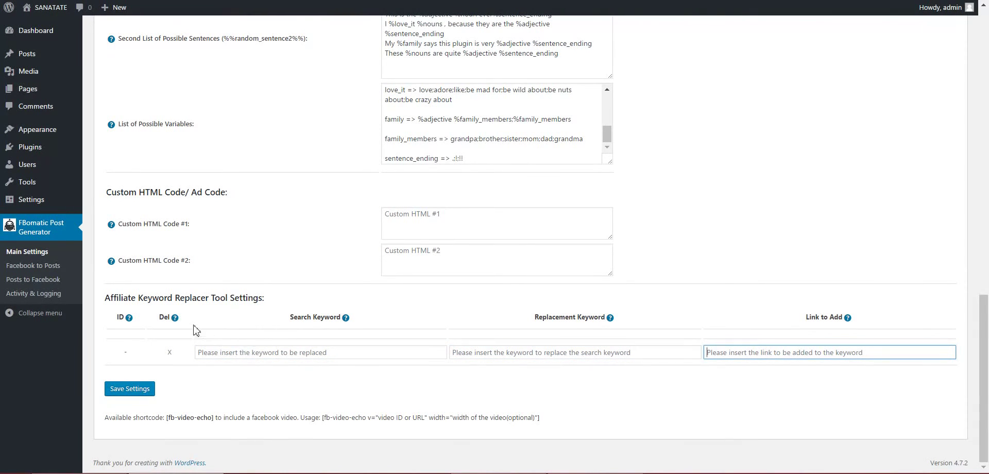
left_click(33, 293)
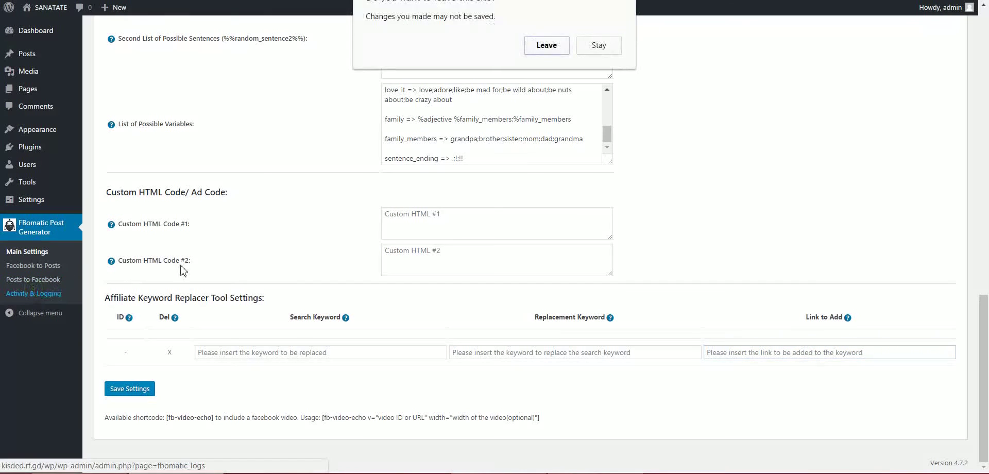
Discard unsaved changes, view Activity & Logging and Posts to Facebook, then the Facebook to Posts rules.
left_click(551, 49)
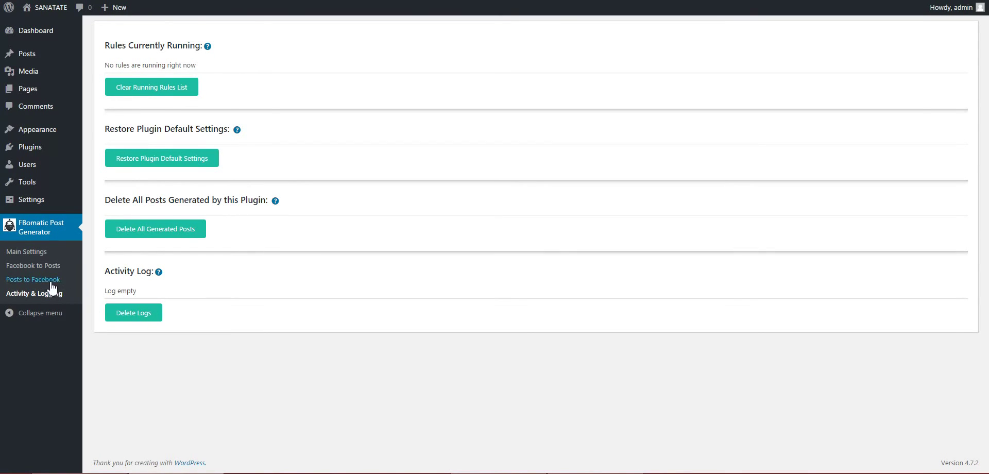
left_click(34, 281)
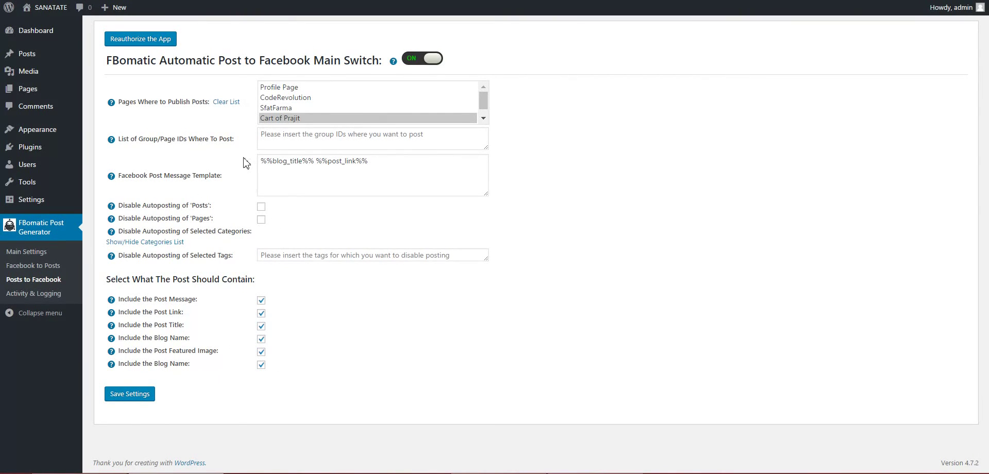
left_click(47, 269)
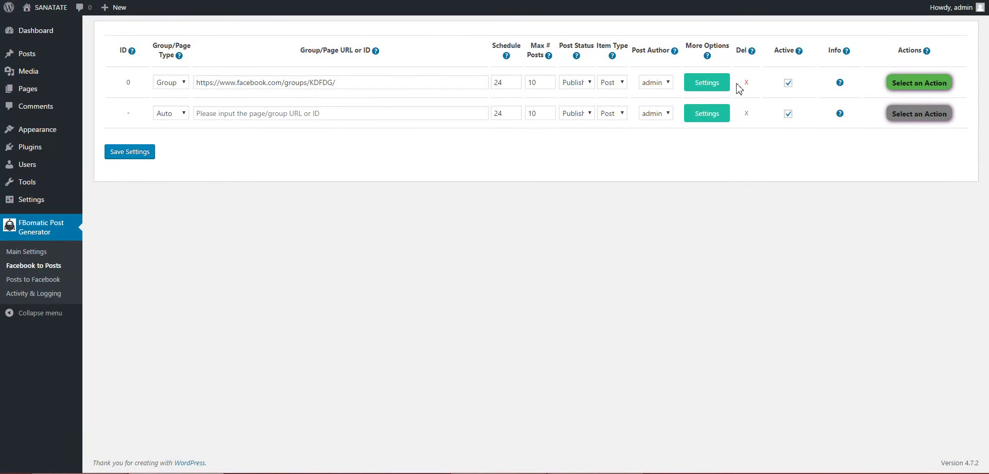
Review the Facebook group rule's 24 schedule, group URL and ID, and its unchanged source type.
left_click_drag(505, 83, 485, 83)
double_click(255, 85)
double_click(321, 83)
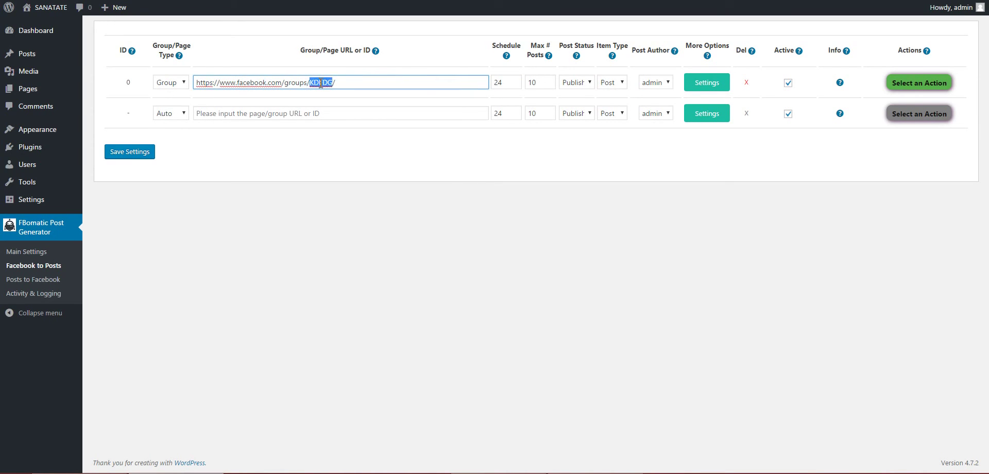
left_click(169, 110)
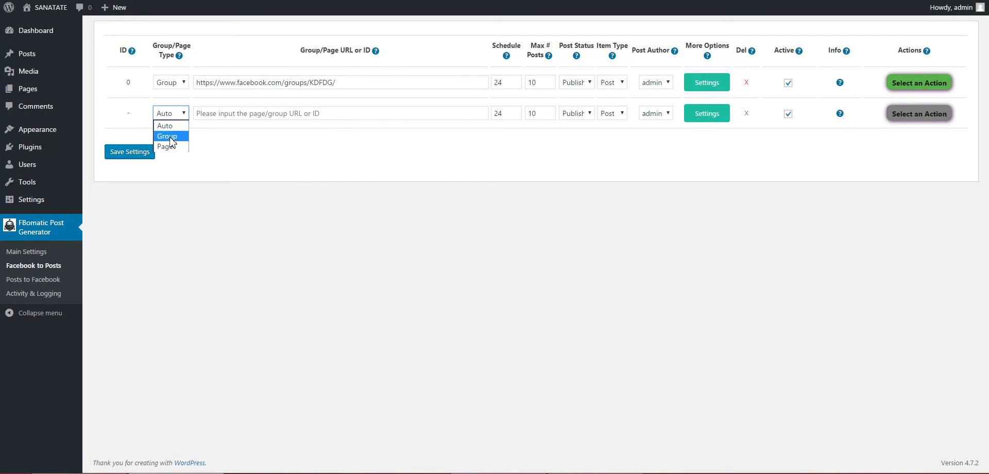
left_click(368, 148)
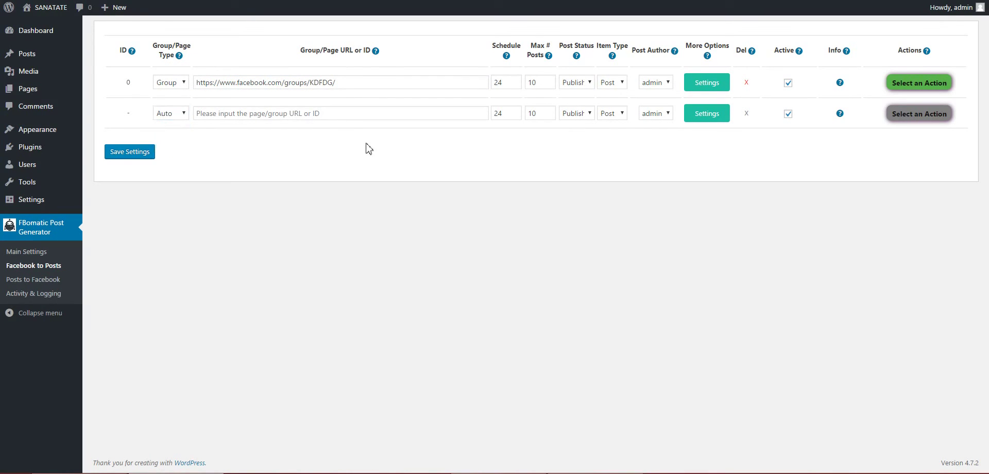
left_click(178, 112)
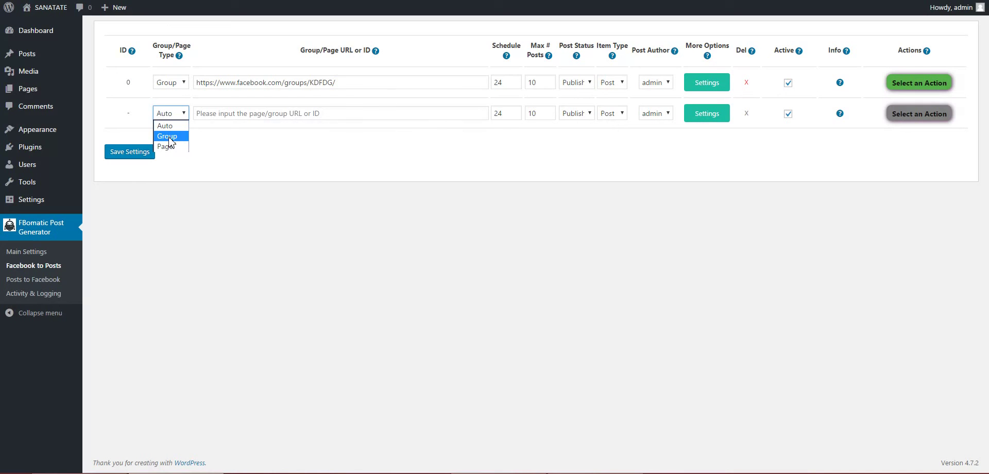
left_click(258, 133)
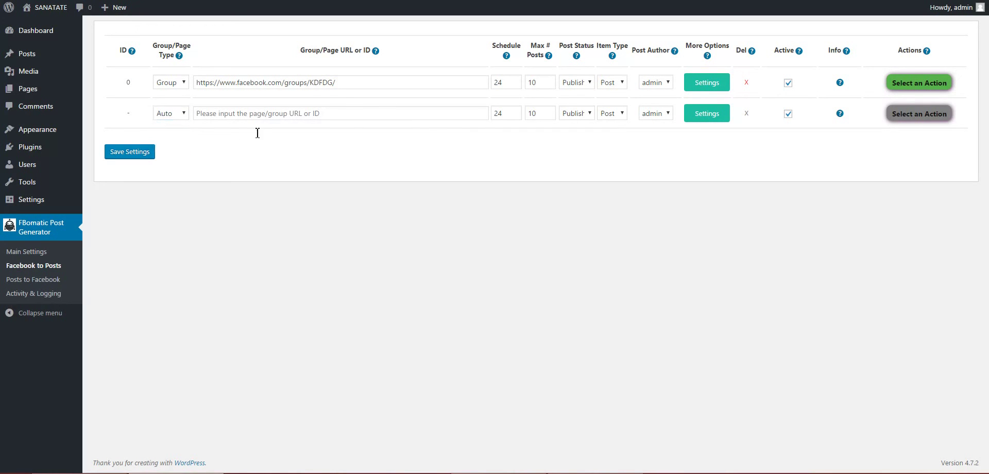
Confirm rule 0 still imports all comments, then load the blog's front page at kisded.rf.gd.
left_click(700, 85)
left_click(447, 244)
left_click(436, 244)
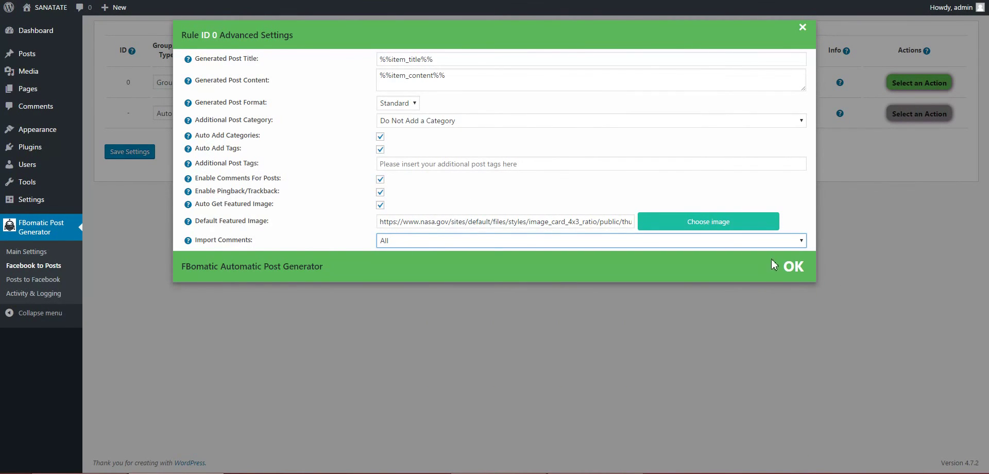
left_click(794, 268)
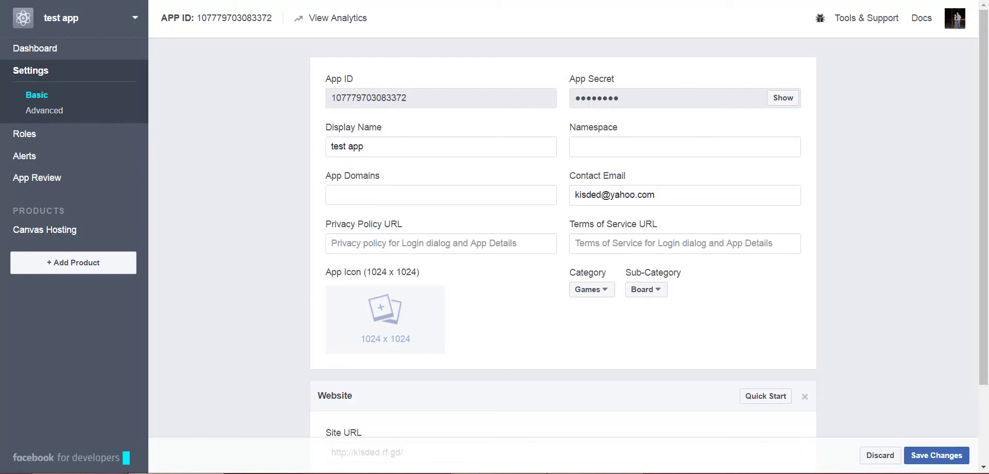
type("http://kisded.rf.gd/wp/wp-admin/admin.php?page=fbomatic_items_panel")
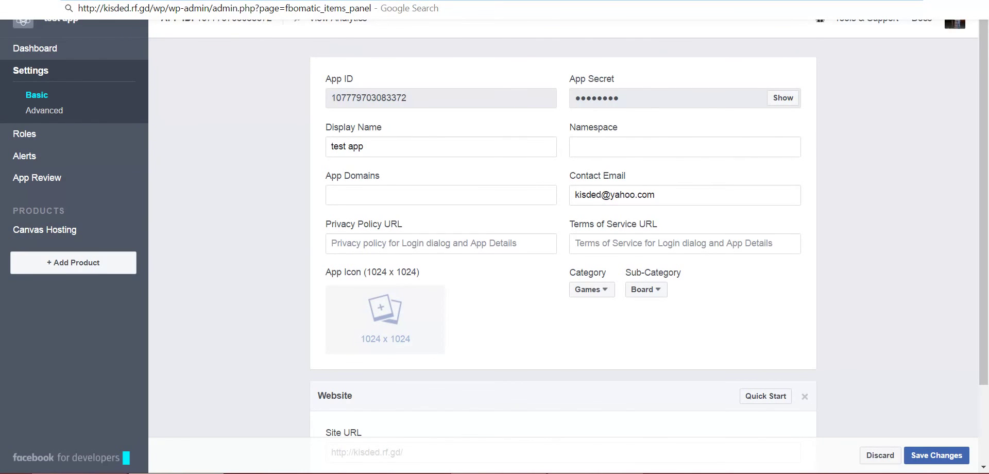
key("Return")
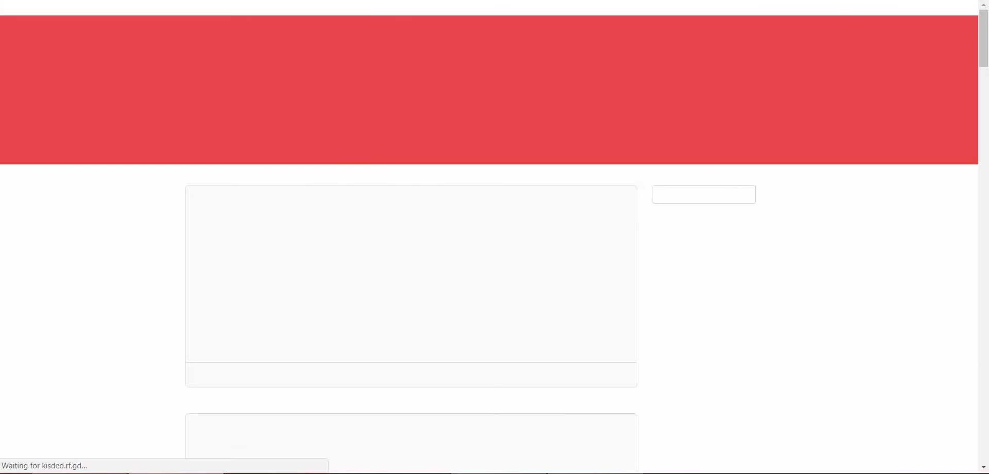
Open the imported fitness center post and read through its three comments.
left_click(304, 204)
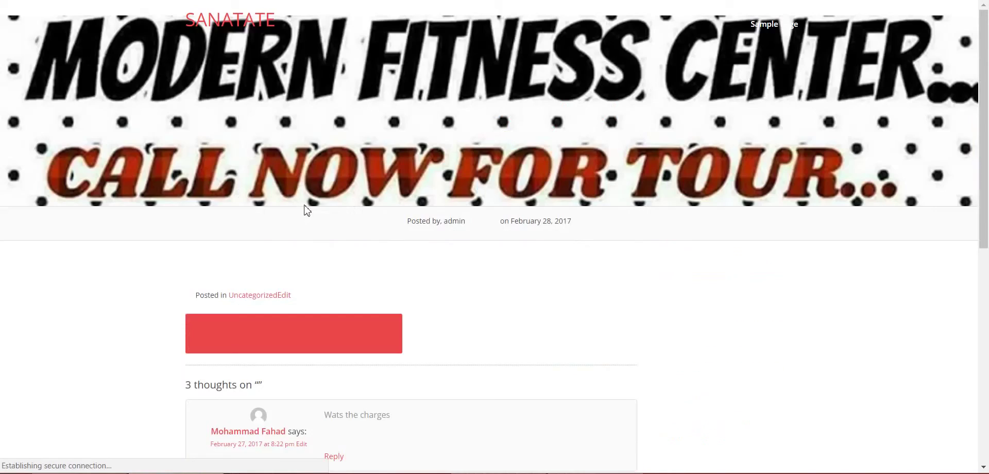
scroll(305, 210, "down", 15)
scroll(299, 232, "up", 6)
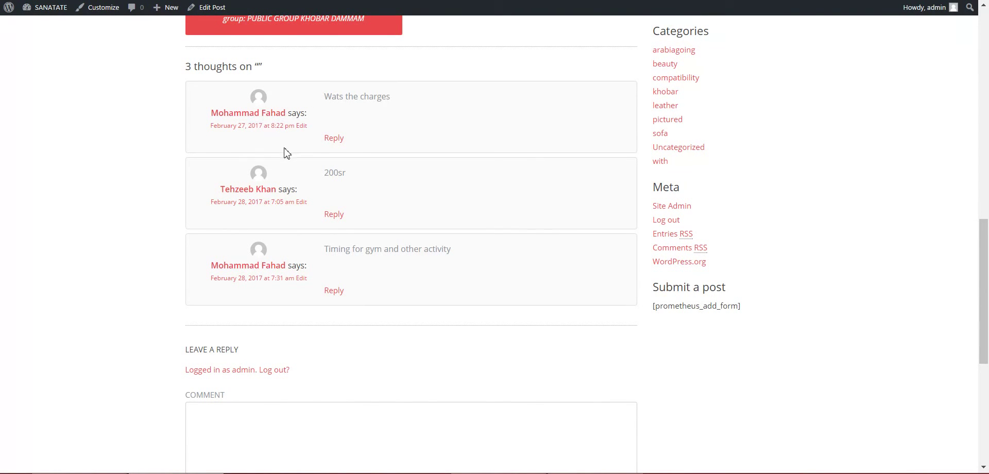
left_click_drag(325, 96, 419, 97)
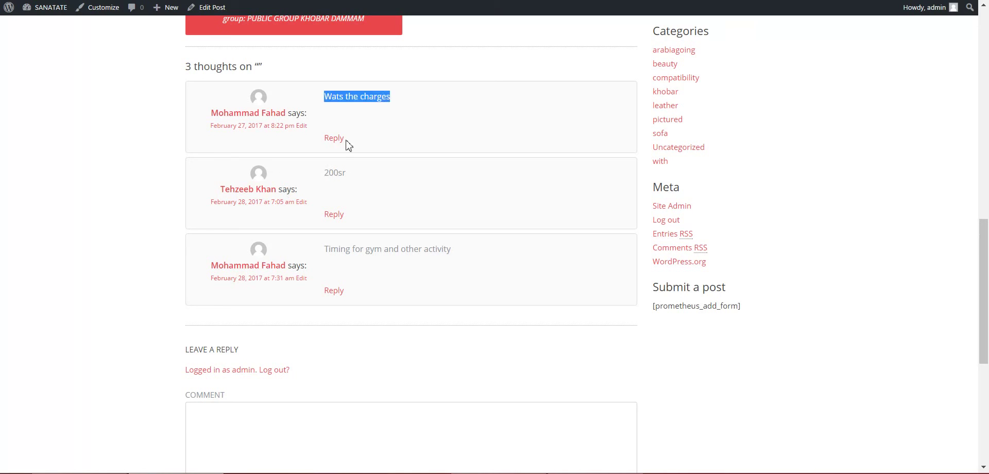
double_click(336, 173)
left_click_drag(342, 249, 475, 248)
scroll(366, 281, "up", 15)
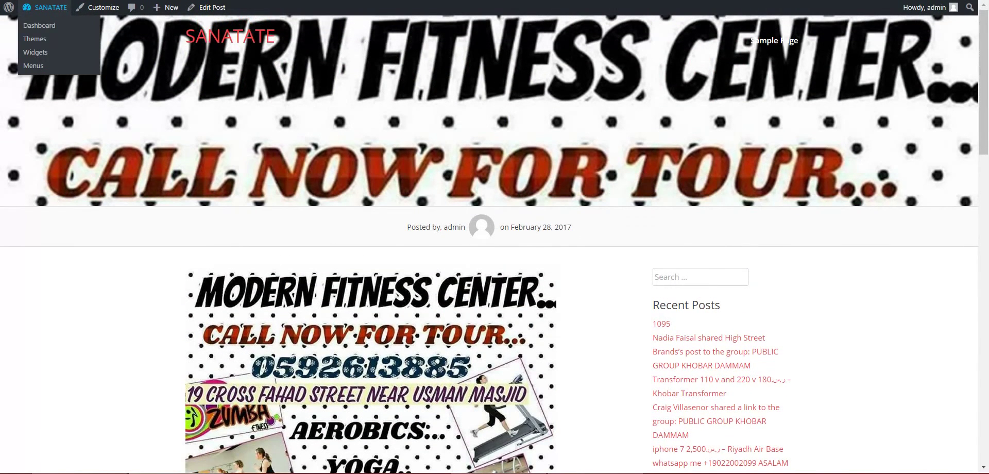
Return to the WordPress admin and browse FBomatic's Main Settings page.
left_click(51, 8)
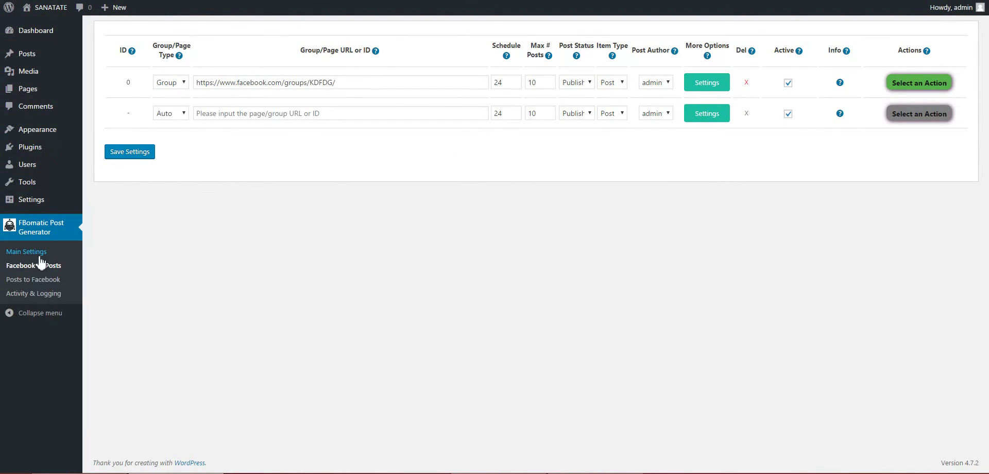
left_click(25, 253)
scroll(230, 196, "down", 10)
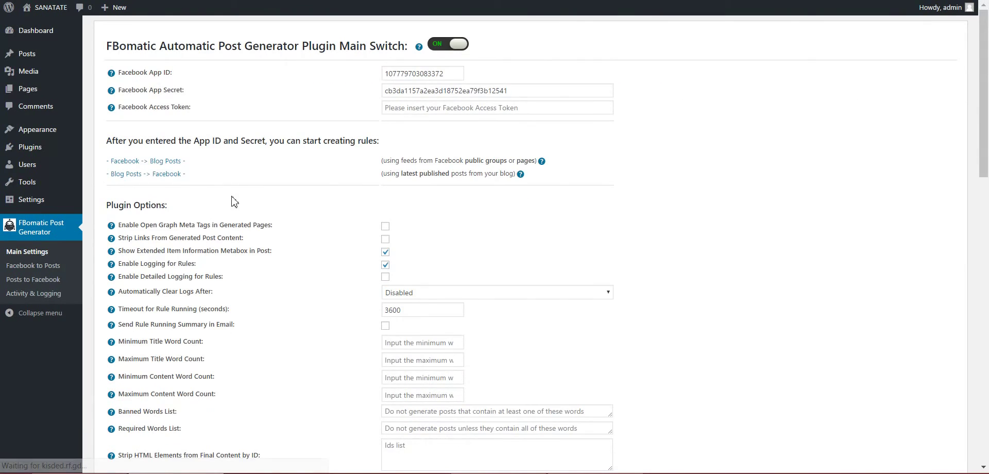
scroll(232, 201, "down", 8)
scroll(231, 200, "up", 15)
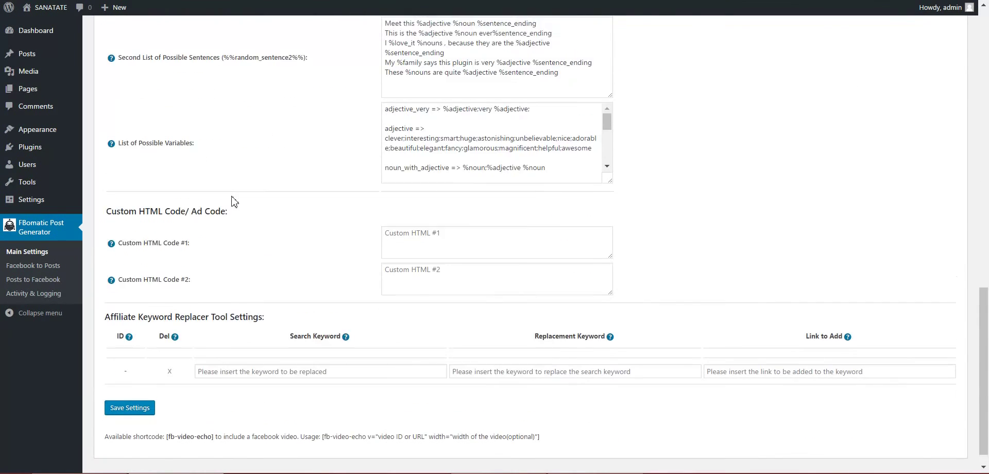